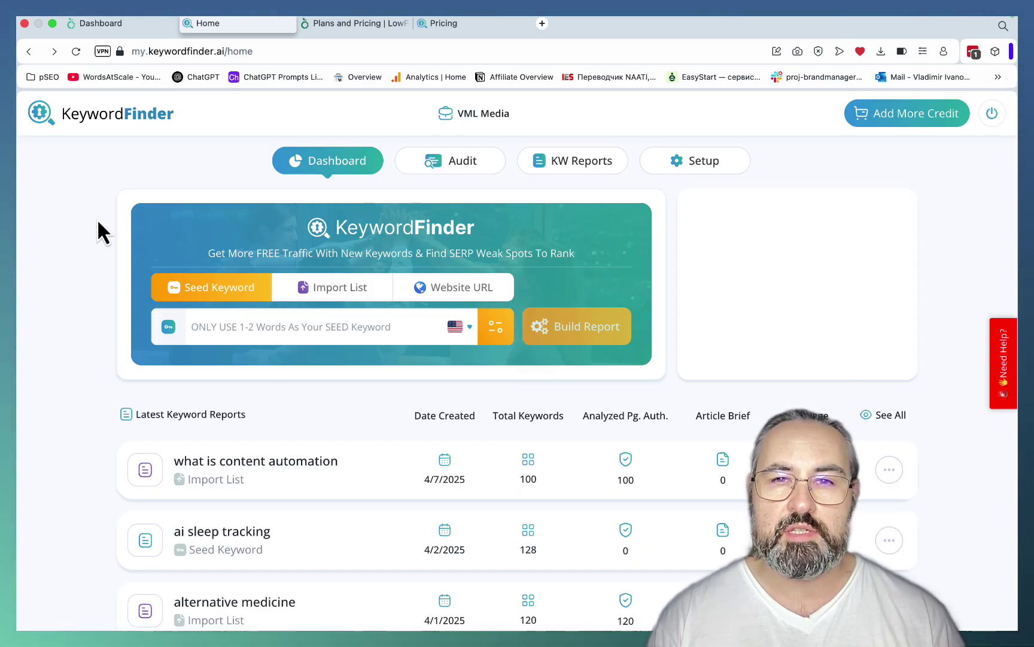
Leave the KeywordFinder home page for the LowFruits dashboard showing 10 trial credits.
{"action": "mouse_move", "coordinate": [527, 625]}
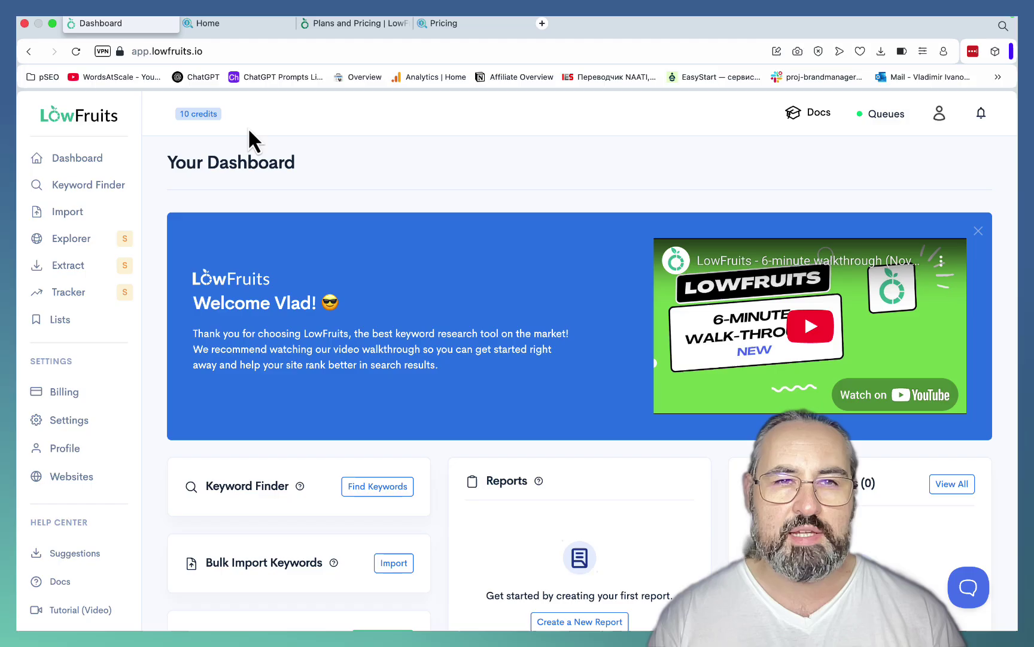
{"action": "left_click", "coordinate": [240, 22]}
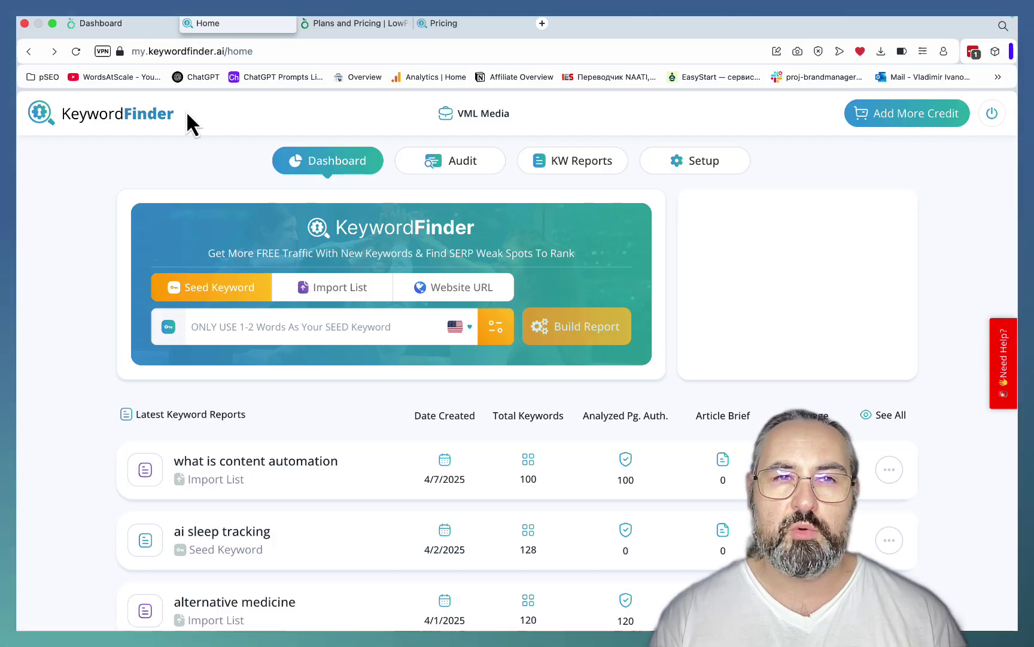
{"action": "left_click", "coordinate": [139, 25]}
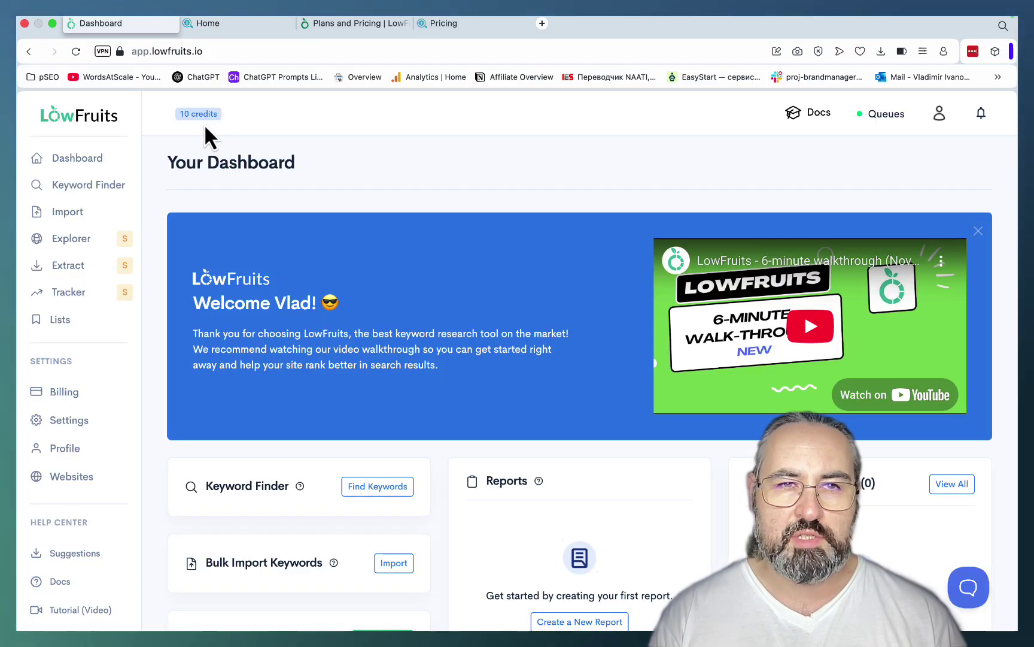
{"action": "left_click", "coordinate": [233, 29]}
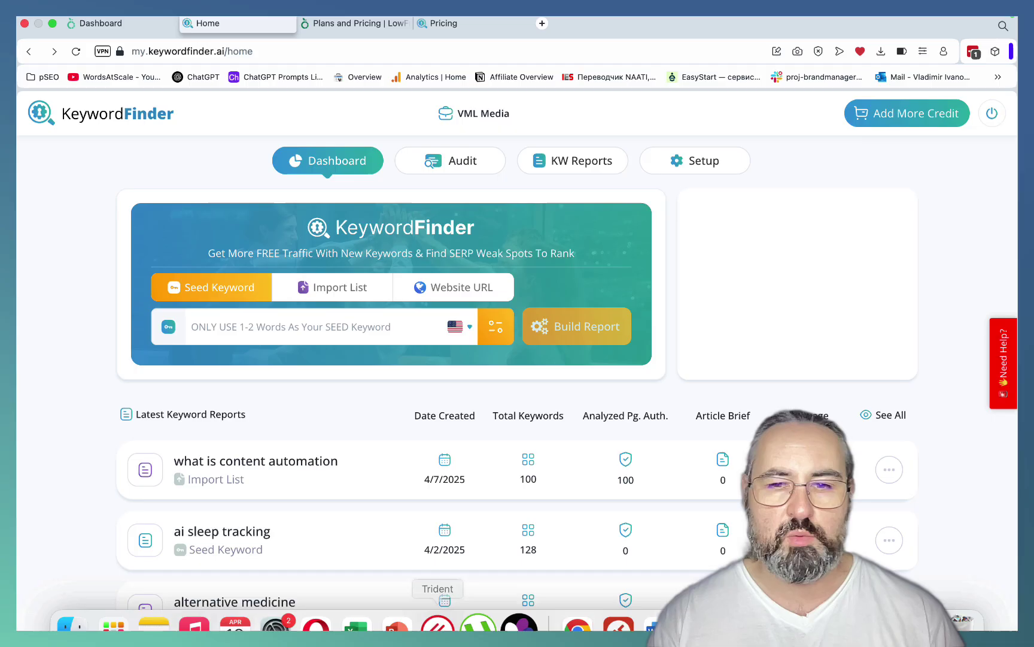
{"action": "left_click", "coordinate": [158, 24]}
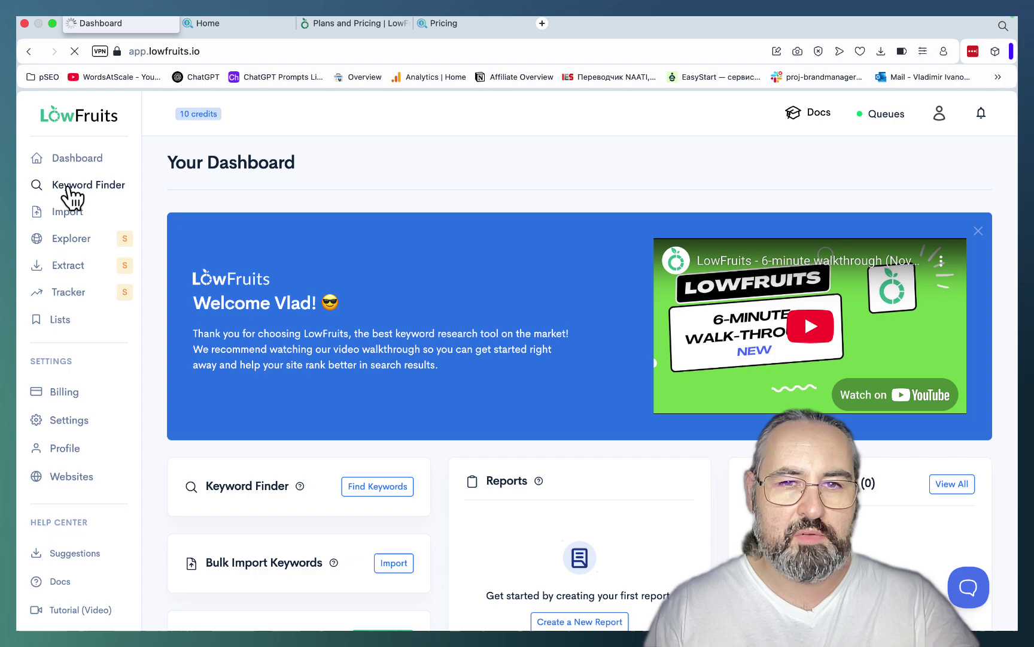
Search the seed 'chiropractors in dallas' in both LowFruits and KeywordFinder, starting the KeywordFinder report.
{"action": "left_click", "coordinate": [279, 281]}
{"action": "type", "text": "chiropractors in dallas"}
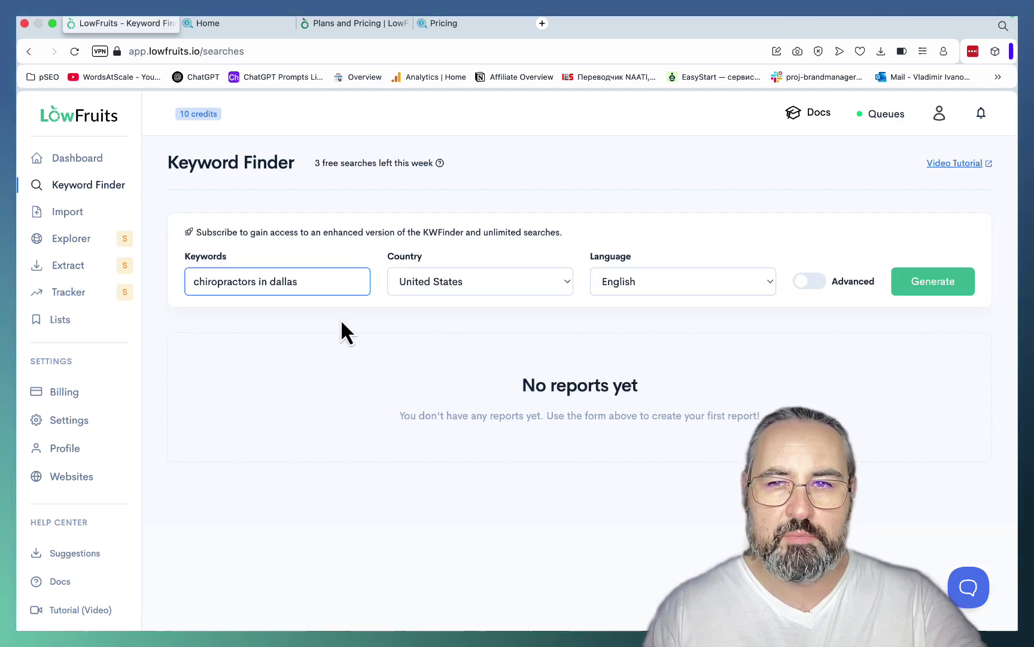
{"action": "key", "text": "ctrl+Tab"}
{"action": "left_click", "coordinate": [209, 328]}
{"action": "type", "text": "chiropractors in dallas"}
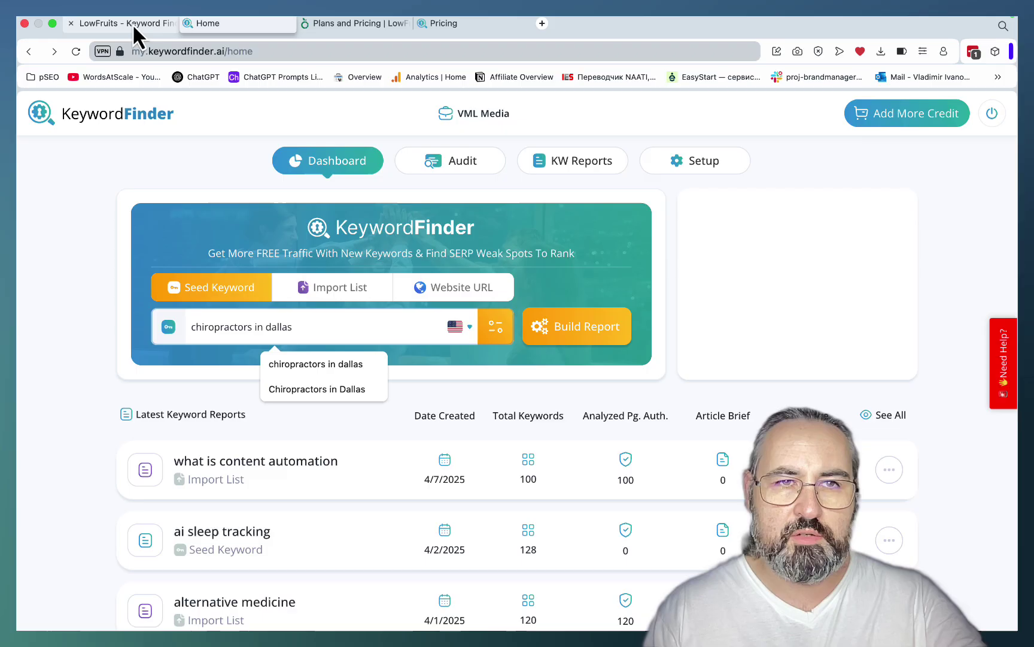
{"action": "left_click", "coordinate": [133, 23]}
{"action": "key", "text": "ctrl+Tab"}
{"action": "left_click", "coordinate": [572, 331]}
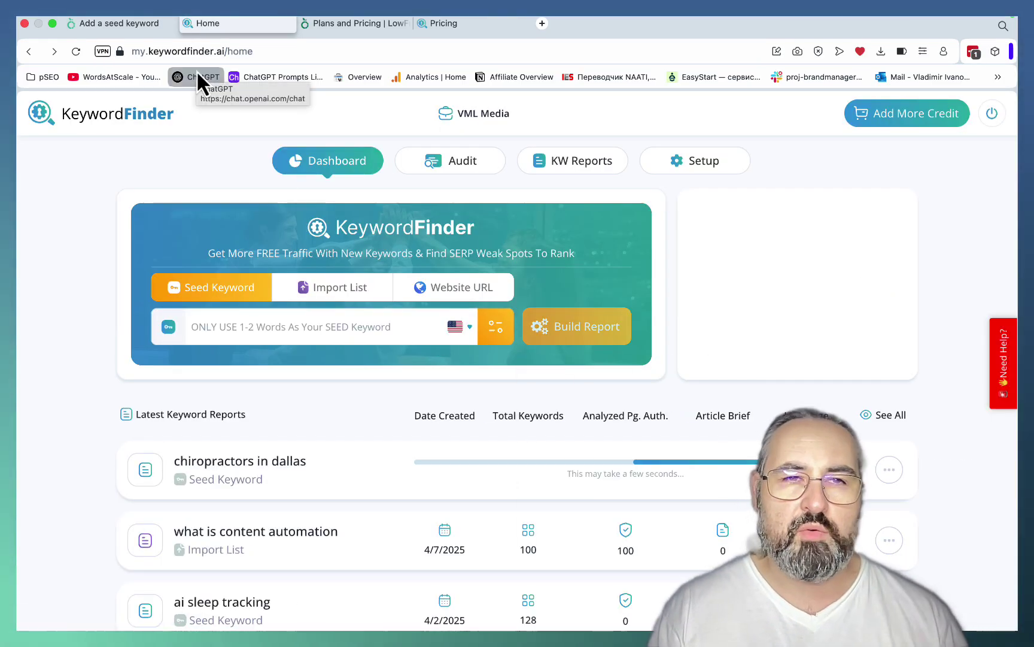
Open LowFruits' 52-keyword list and enter 21 as KeywordFinder AI's count in Freeform.
{"action": "left_click", "coordinate": [134, 23]}
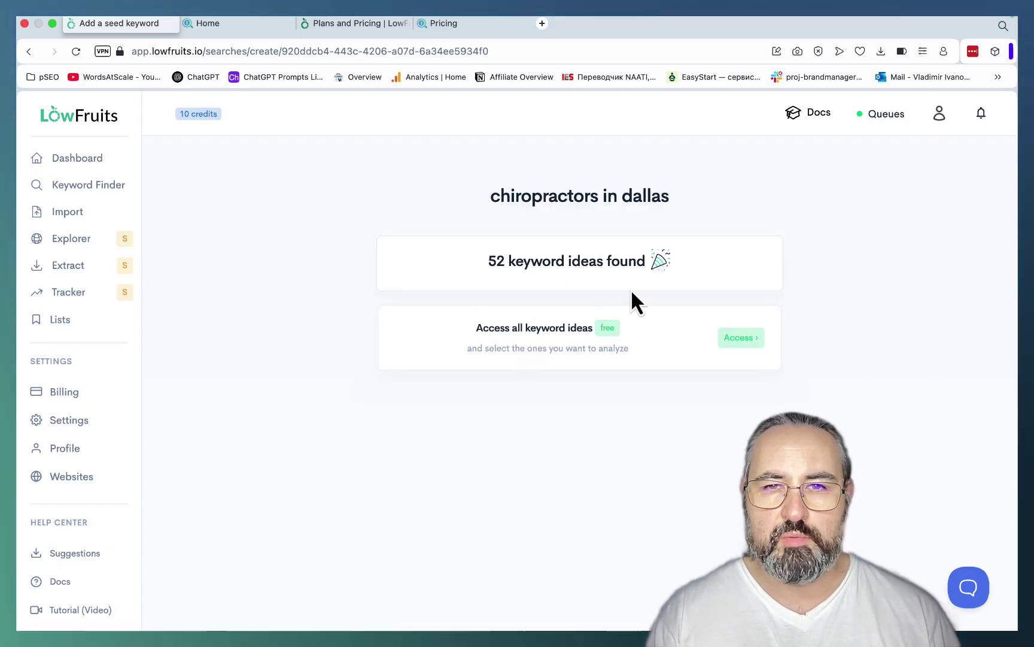
{"action": "left_click", "coordinate": [740, 339]}
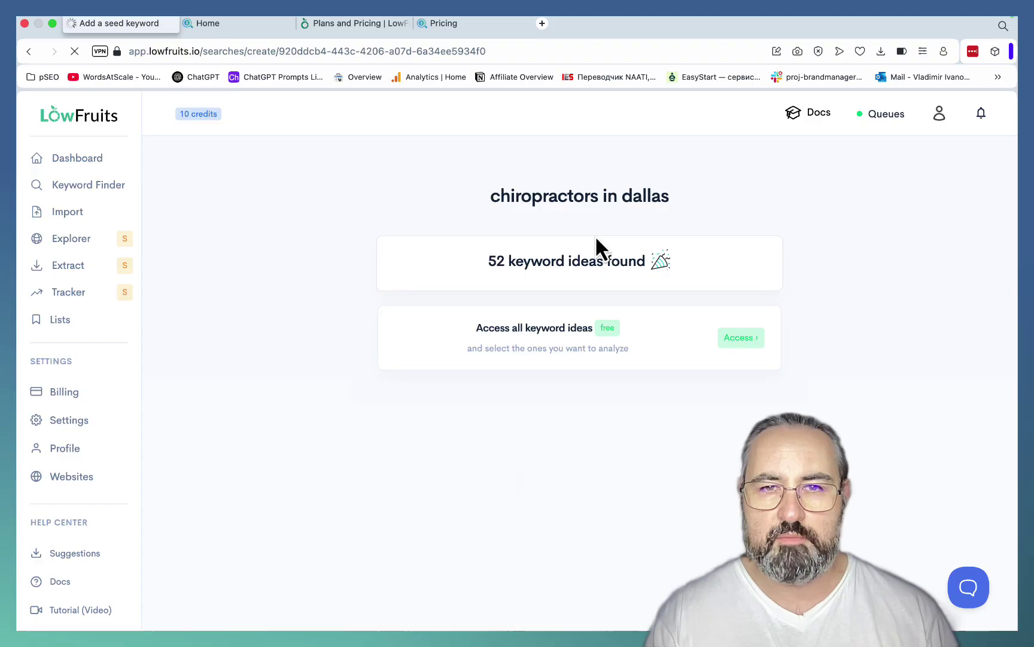
{"action": "key", "text": "ctrl+Tab"}
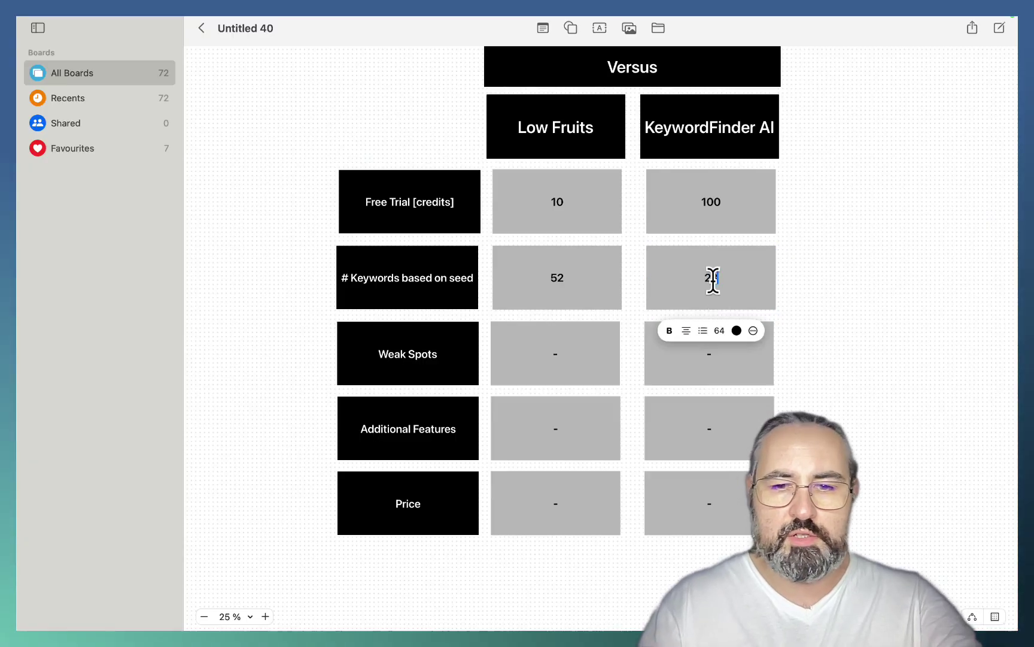
{"action": "type", "text": "21"}
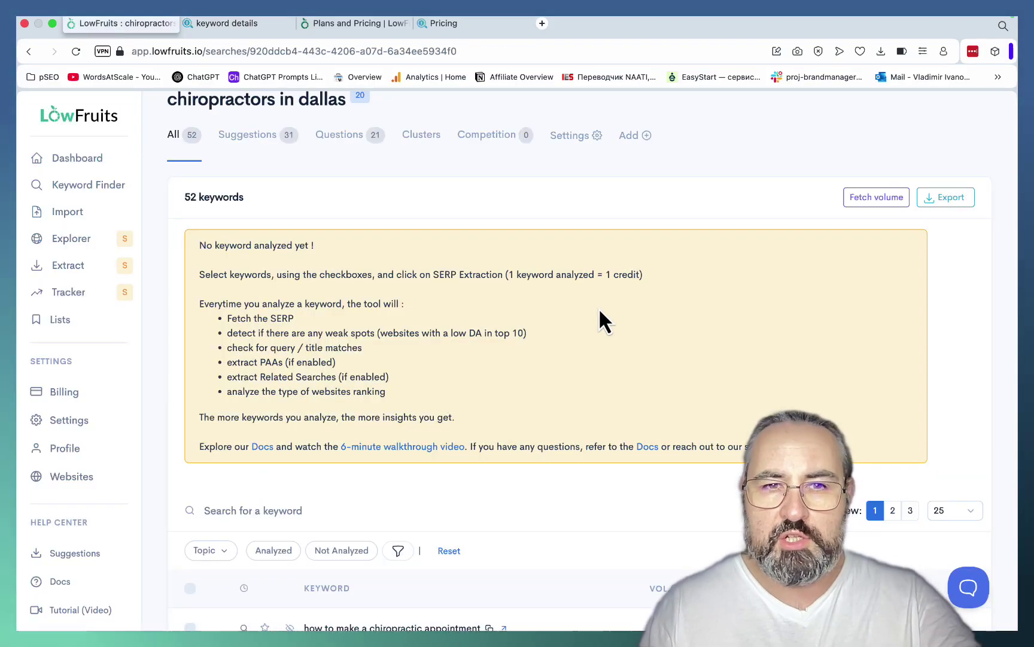
Tick eight LowFruits keywords, including 'how much is a good chiropractor' and 'recommended chiropractor near me'.
{"action": "scroll", "coordinate": [692, 326], "scroll_direction": "down", "scroll_amount": 5}
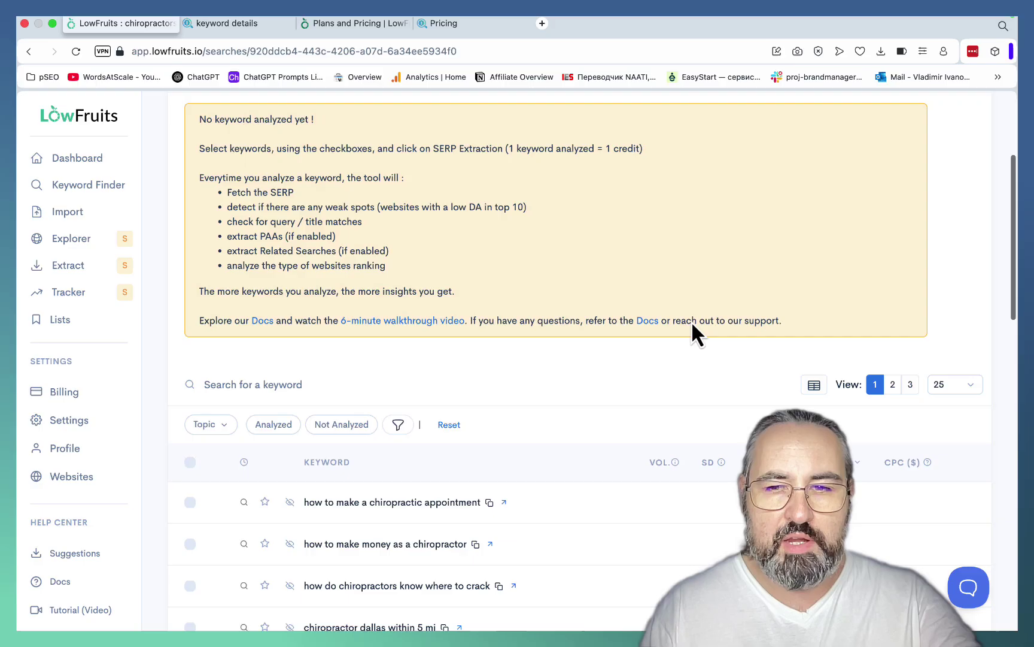
{"action": "scroll", "coordinate": [381, 308], "scroll_direction": "down", "scroll_amount": 2}
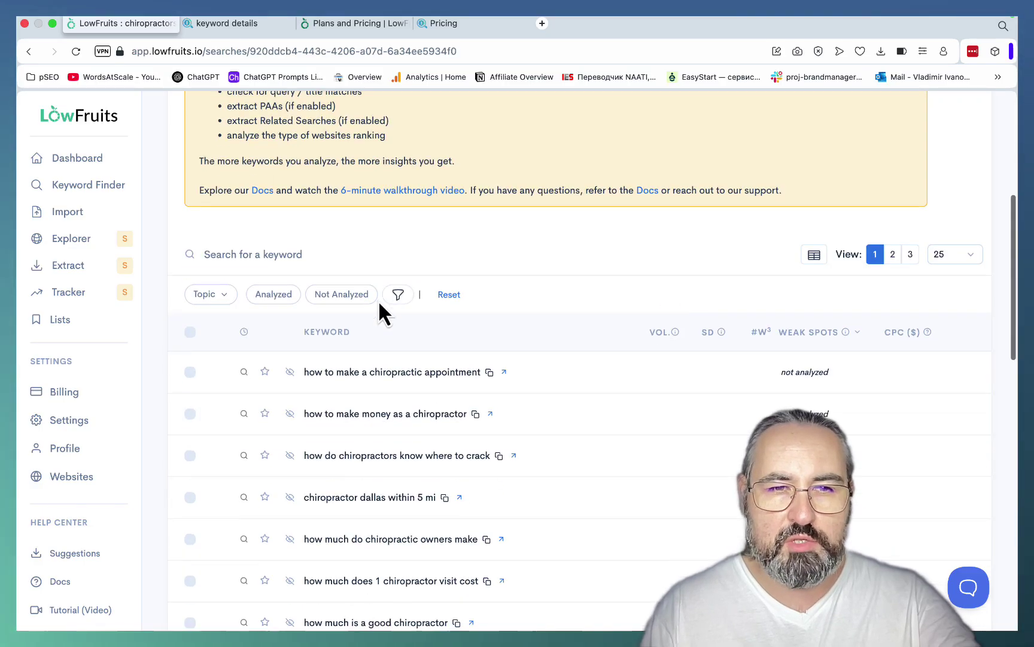
{"action": "left_click", "coordinate": [190, 332]}
{"action": "left_click", "coordinate": [189, 373]}
{"action": "scroll", "coordinate": [203, 485], "scroll_direction": "down", "scroll_amount": 2}
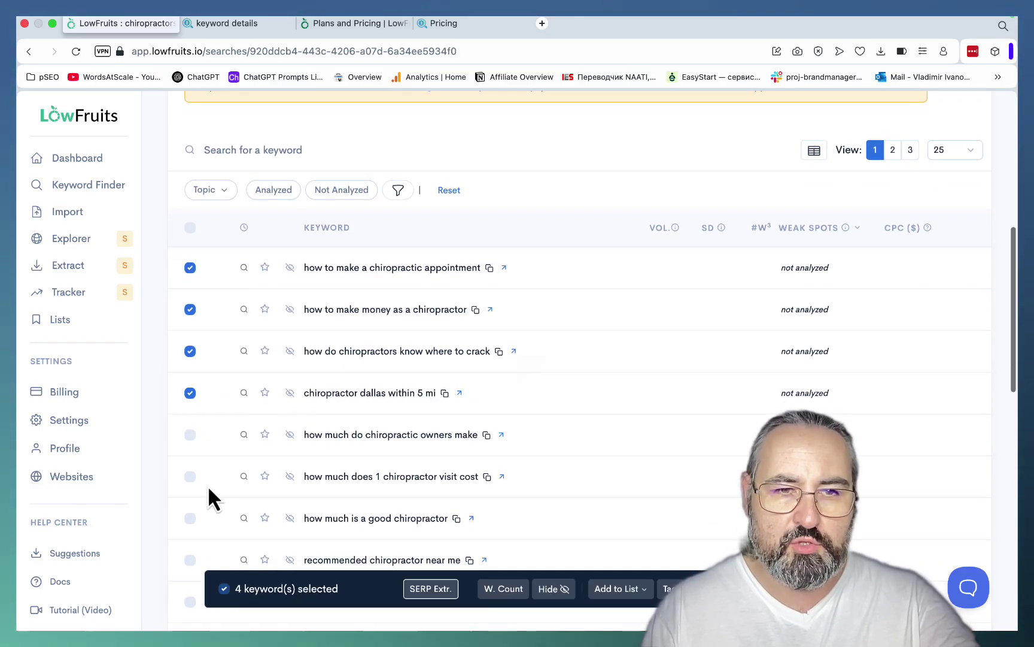
{"action": "left_click", "coordinate": [190, 430]}
{"action": "left_click", "coordinate": [189, 472]}
{"action": "right_click", "coordinate": [191, 510]}
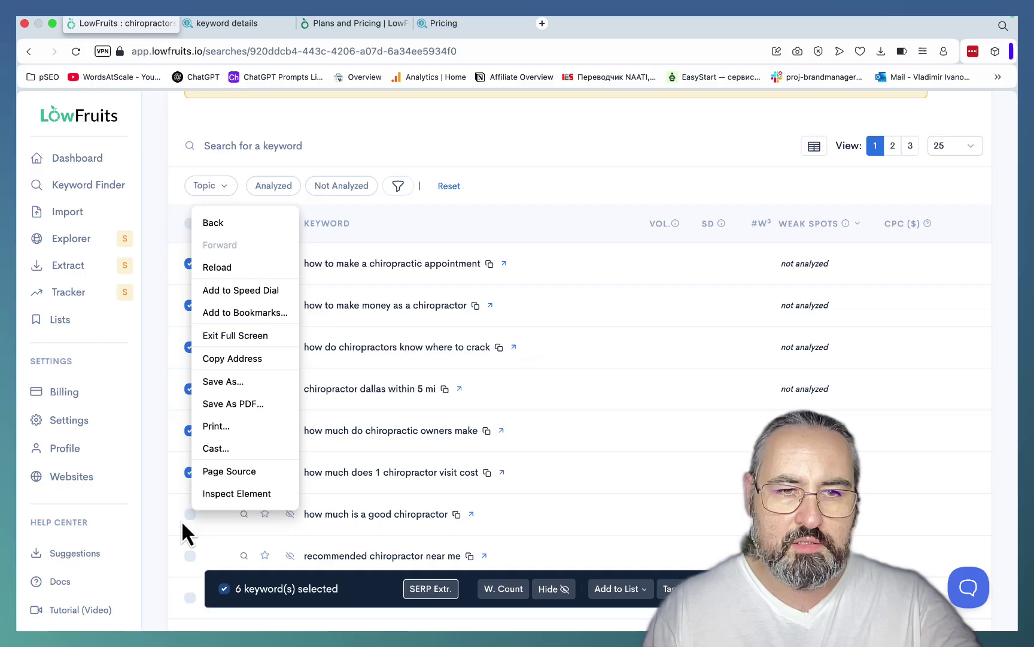
{"action": "left_click", "coordinate": [183, 522]}
{"action": "left_click", "coordinate": [189, 513]}
{"action": "scroll", "coordinate": [201, 479], "scroll_direction": "down", "scroll_amount": 3}
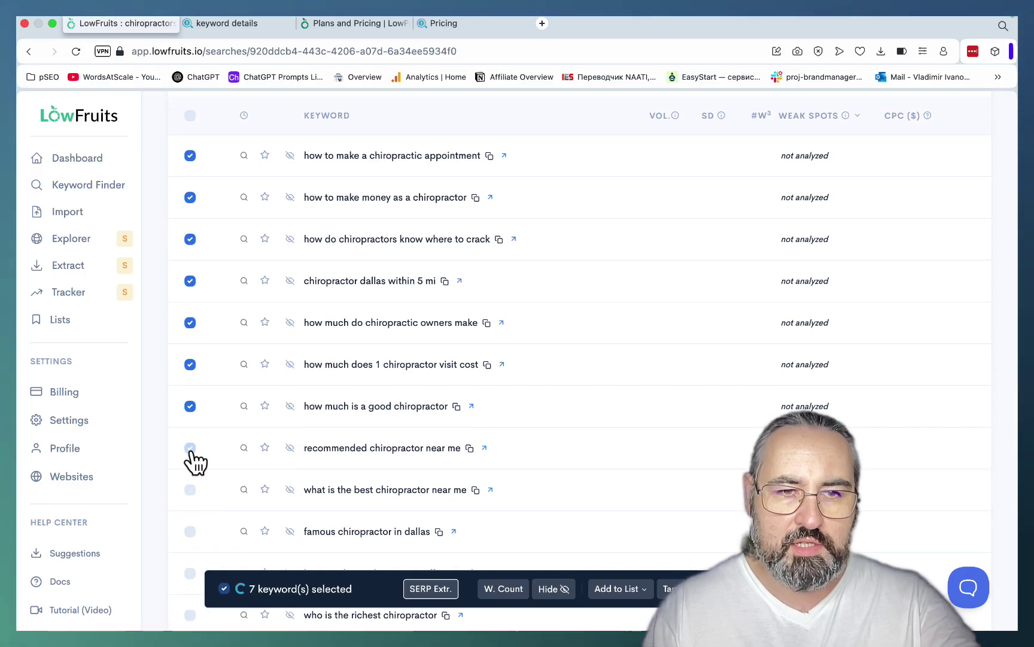
{"action": "left_click", "coordinate": [190, 448]}
Start LowFruits' SERP analysis, then select KeywordFinder keywords such as 'ring dinger chiropractor near me'.
{"action": "left_click", "coordinate": [244, 490]}
{"action": "left_click", "coordinate": [233, 24]}
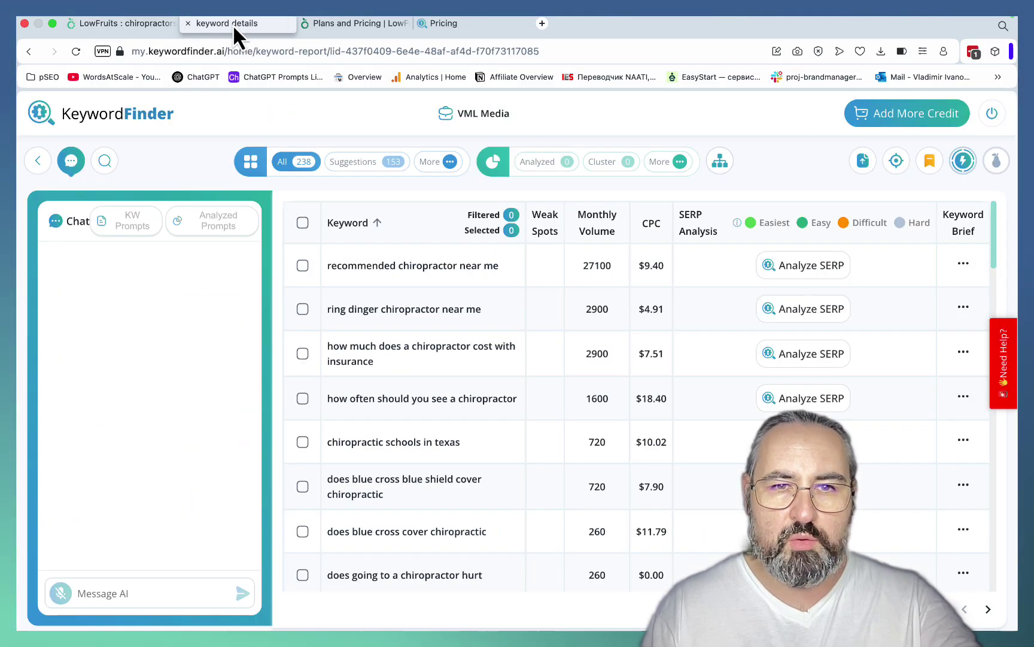
{"action": "left_click", "coordinate": [302, 264]}
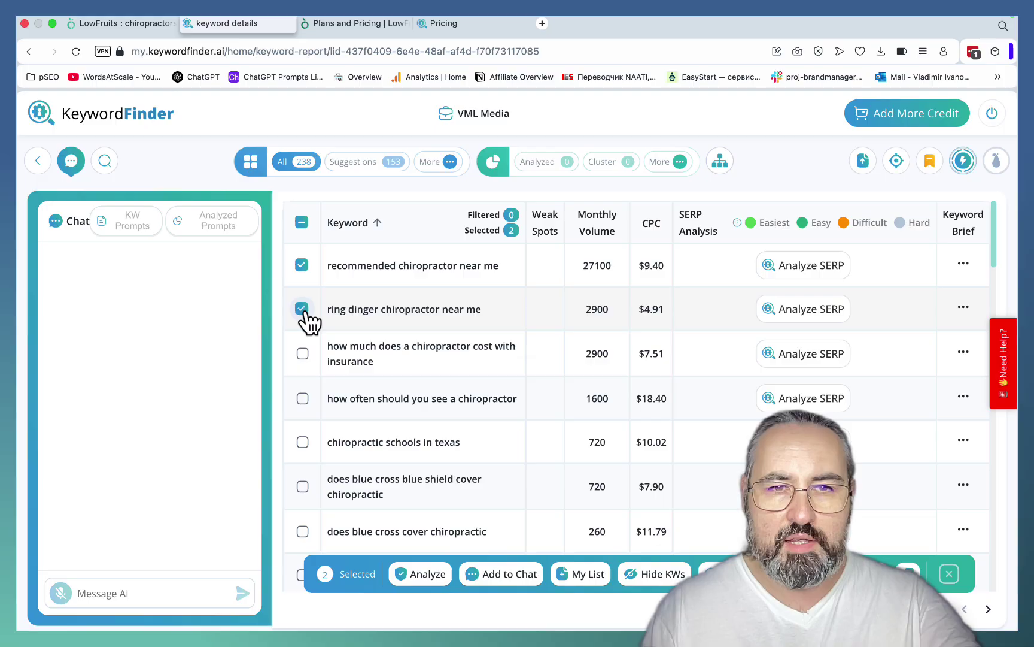
{"action": "left_click", "coordinate": [302, 399]}
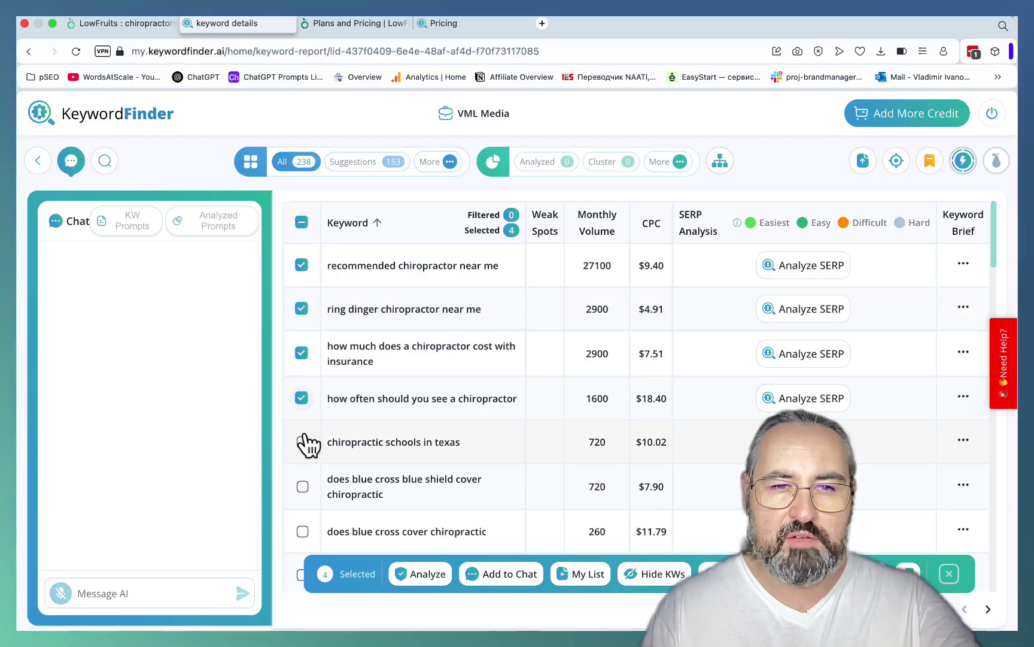
{"action": "left_click", "coordinate": [302, 487]}
{"action": "scroll", "coordinate": [340, 446], "scroll_direction": "down", "scroll_amount": 3}
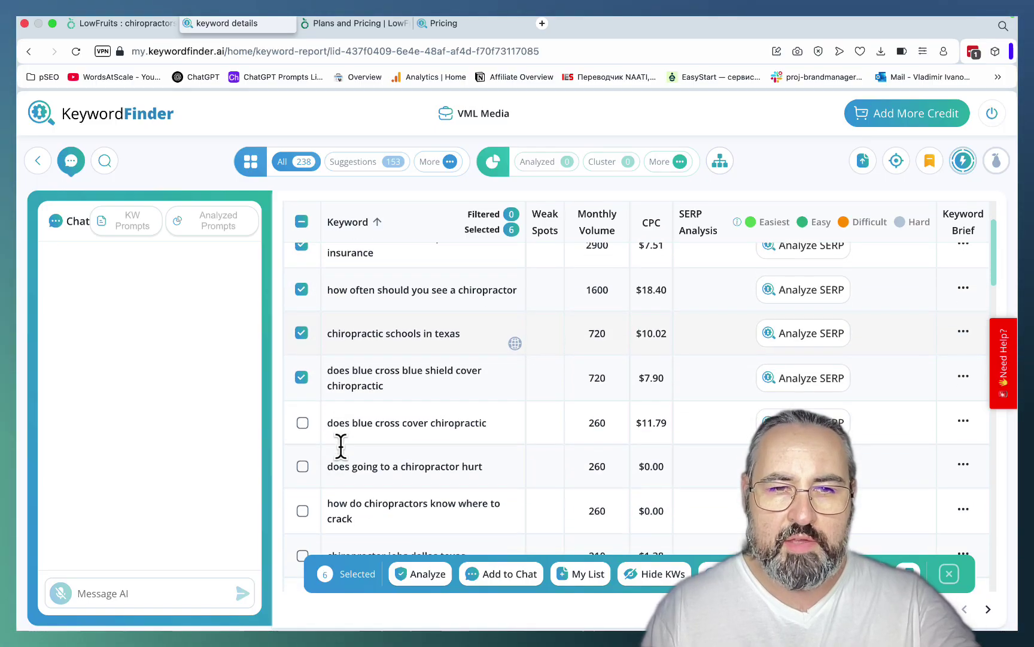
{"action": "left_click", "coordinate": [302, 423]}
{"action": "left_click", "coordinate": [303, 467]}
Add 'how do chiropractors know where to crack' and 'chiropractor jobs dallas texas', analyze all ten, return to LowFruits.
{"action": "scroll", "coordinate": [309, 467], "scroll_direction": "down", "scroll_amount": 2}
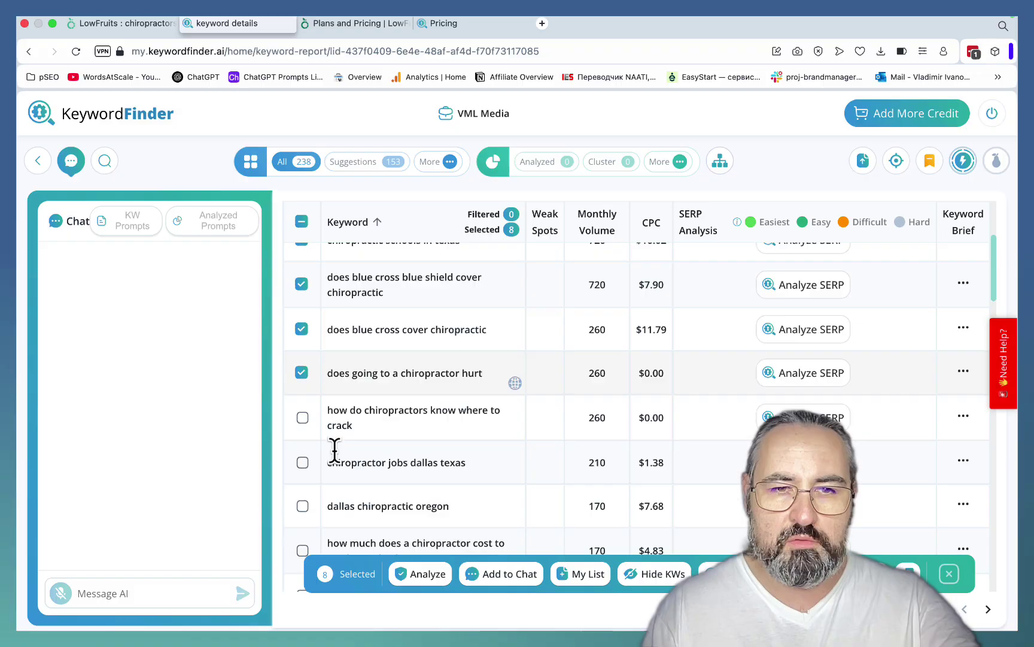
{"action": "left_click", "coordinate": [302, 413]}
{"action": "left_click", "coordinate": [302, 459]}
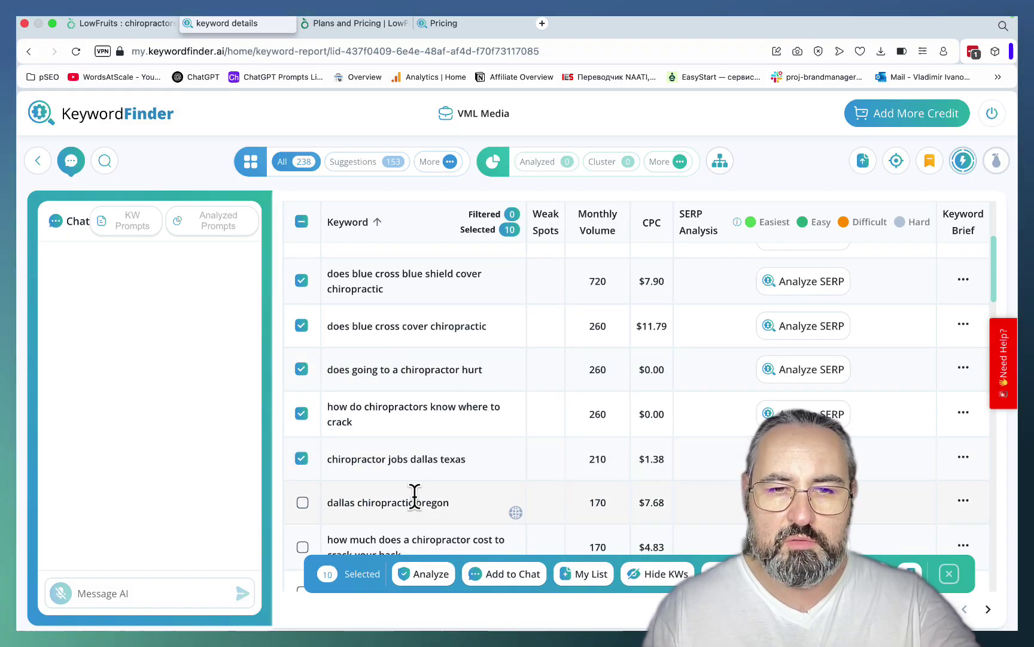
{"action": "left_click", "coordinate": [428, 575]}
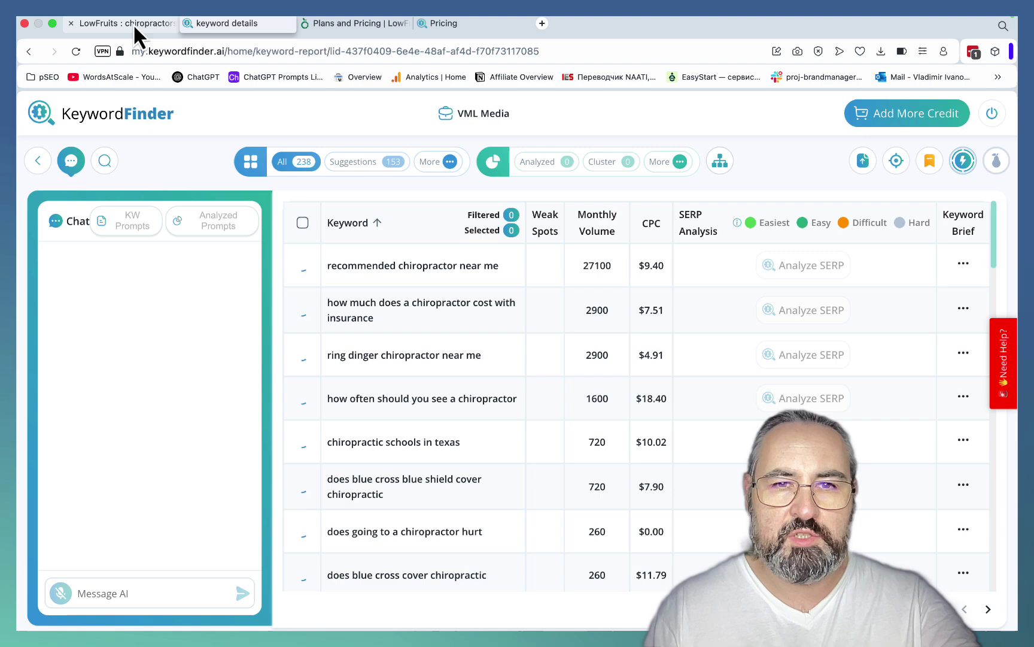
{"action": "right_click", "coordinate": [127, 25]}
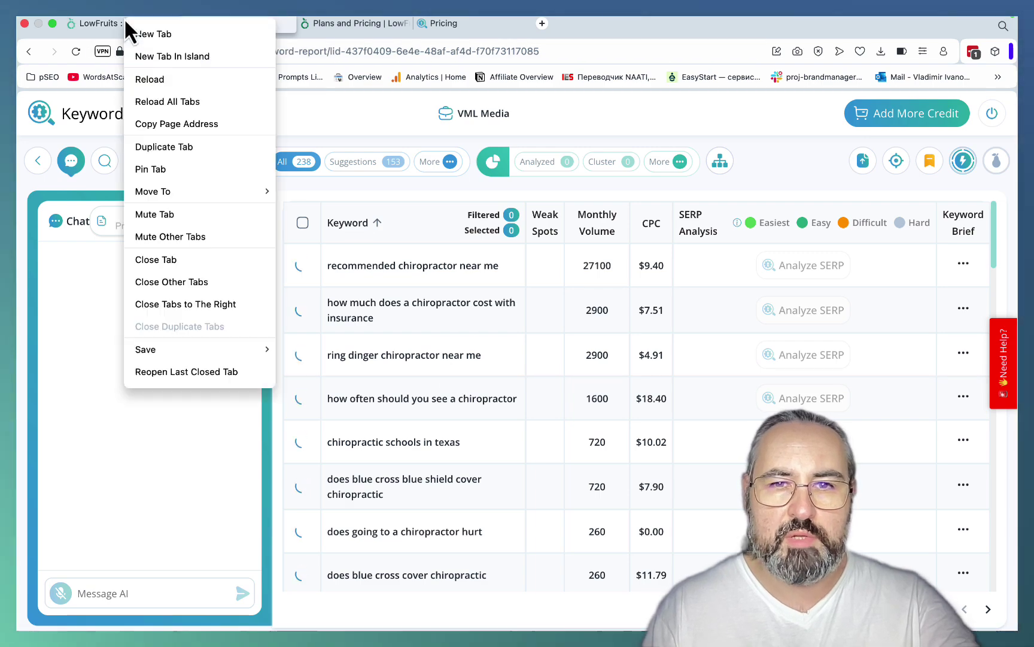
{"action": "left_click", "coordinate": [121, 24]}
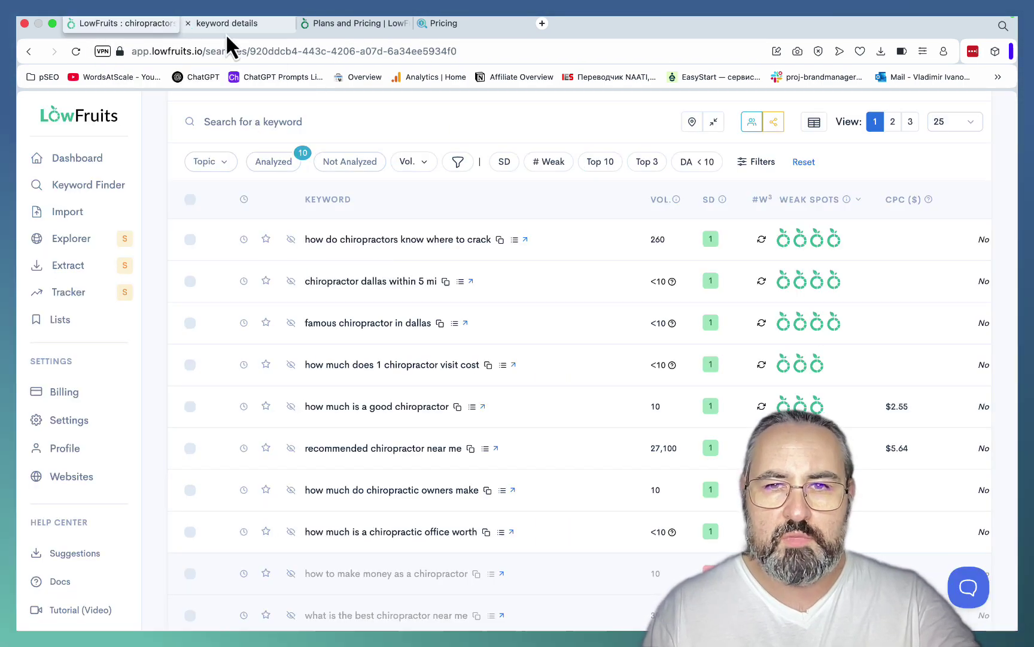
Look over LowFruits' analyzed chiropractor keywords, then bring up the KeywordFinder keyword report.
{"action": "left_click", "coordinate": [199, 25]}
{"action": "left_click", "coordinate": [126, 24]}
{"action": "mouse_move", "coordinate": [707, 238]}
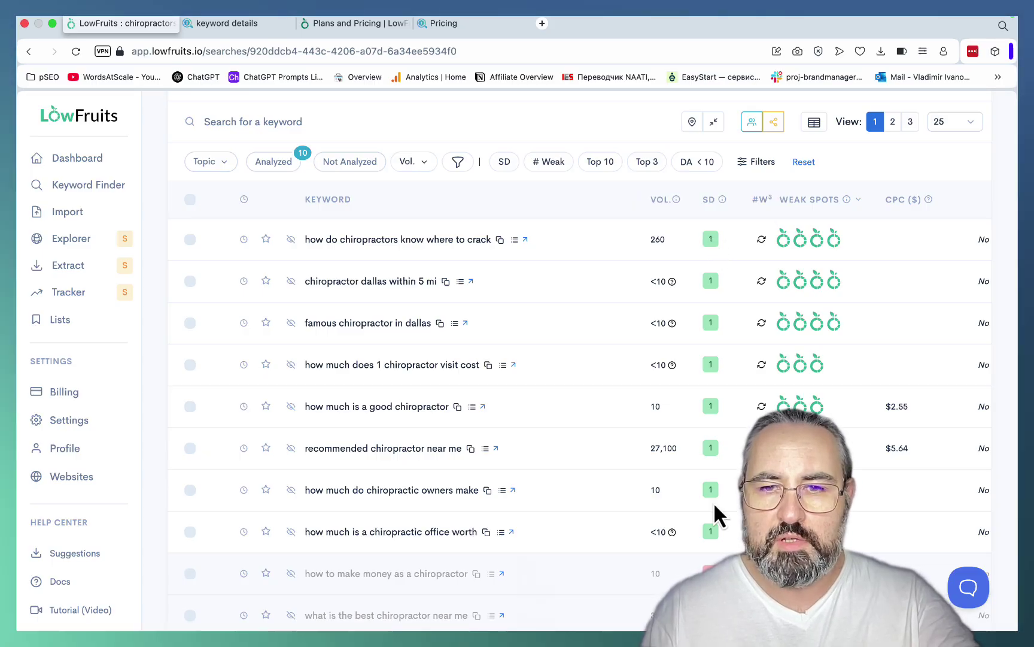
{"action": "scroll", "coordinate": [716, 287], "scroll_direction": "down", "scroll_amount": 3}
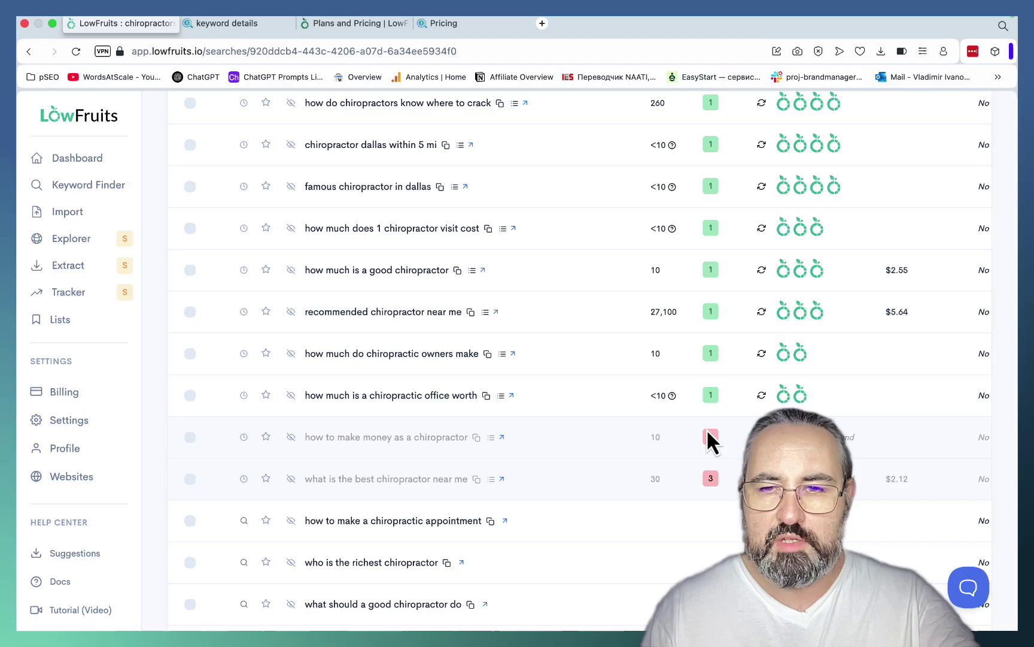
{"action": "scroll", "coordinate": [728, 367], "scroll_direction": "up", "scroll_amount": 6}
{"action": "mouse_move", "coordinate": [784, 375]}
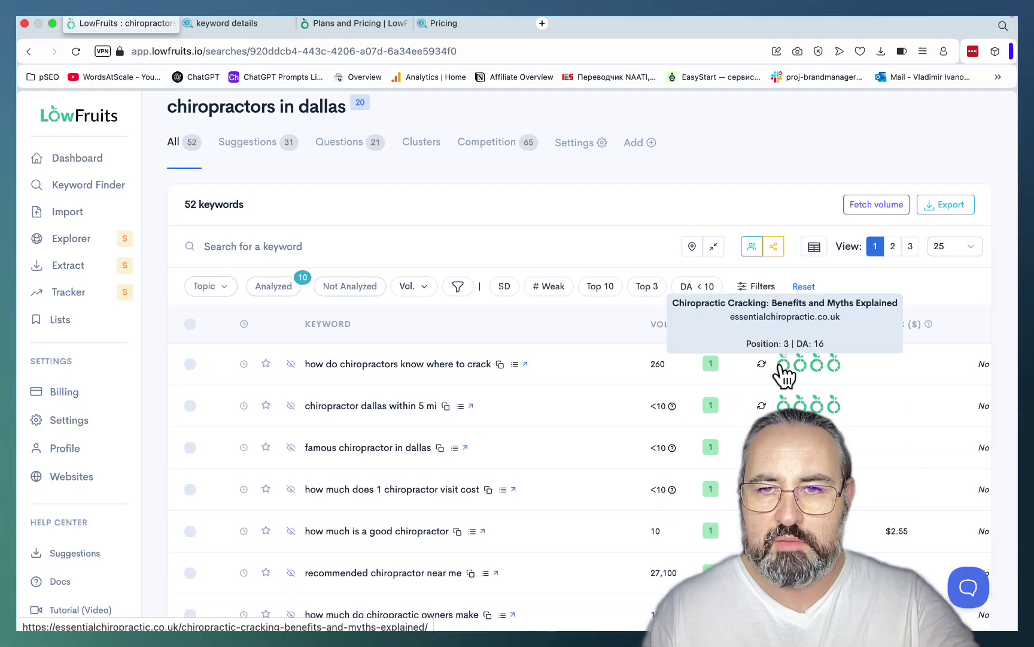
{"action": "mouse_move", "coordinate": [825, 374]}
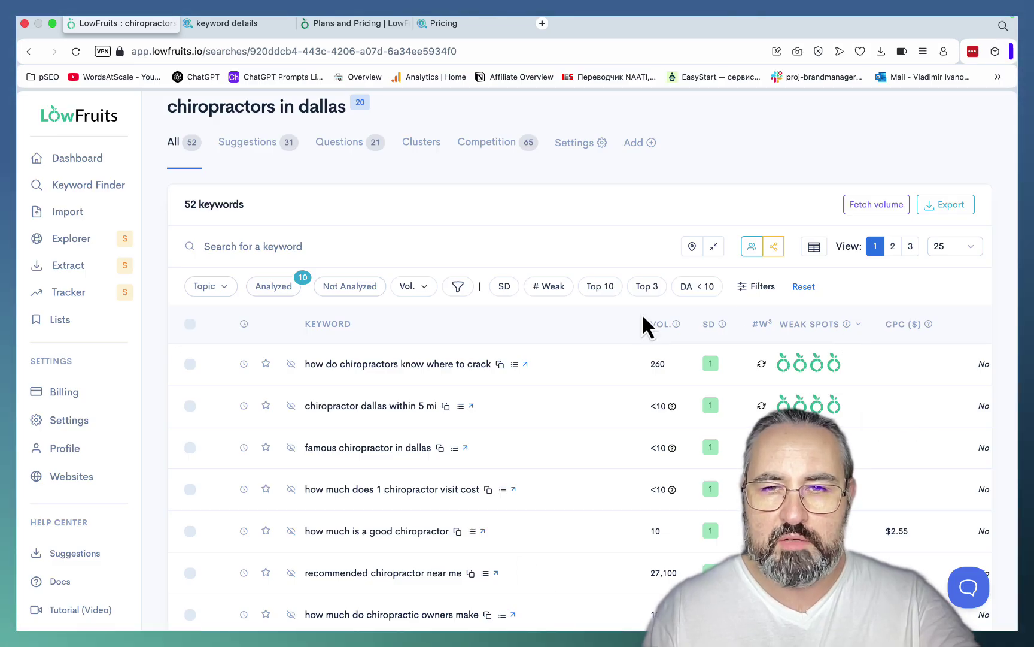
{"action": "scroll", "coordinate": [718, 371], "scroll_direction": "down", "scroll_amount": 3}
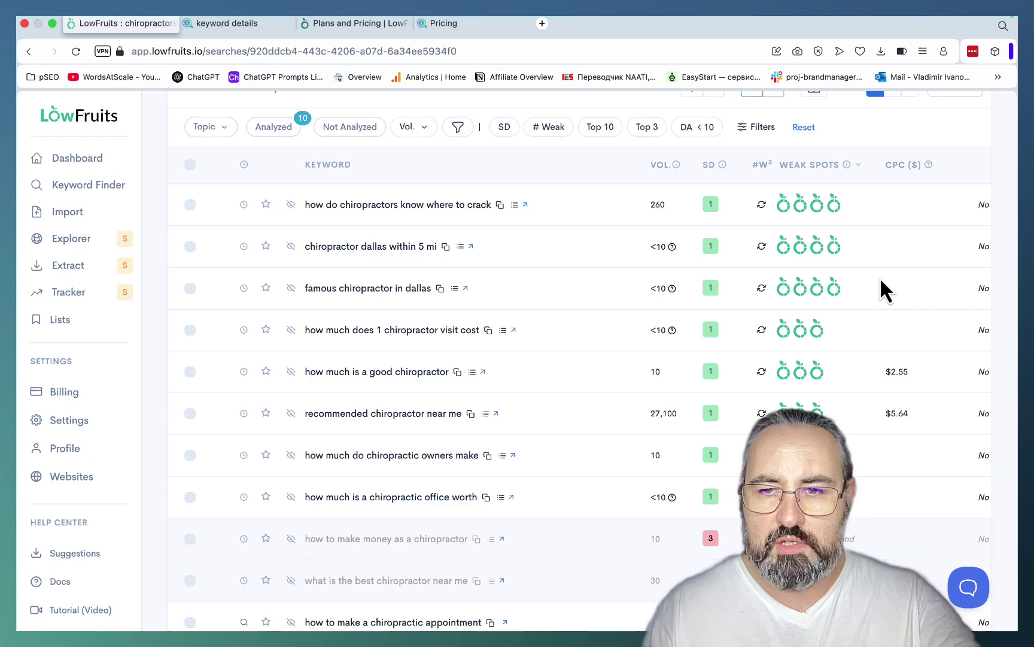
{"action": "scroll", "coordinate": [899, 462], "scroll_direction": "down", "scroll_amount": 2}
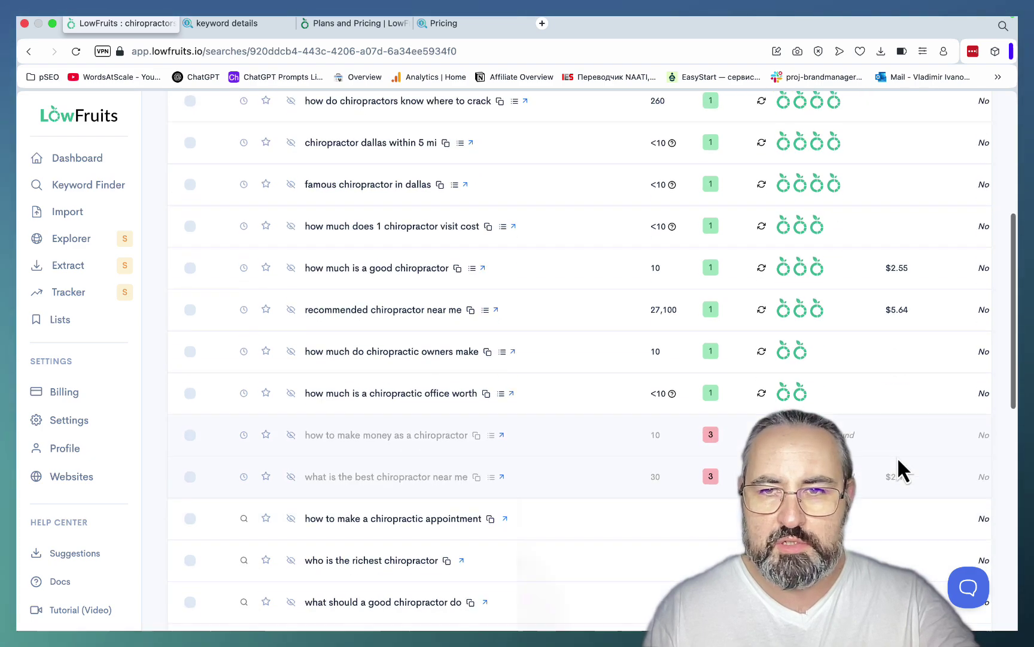
{"action": "scroll", "coordinate": [898, 459], "scroll_direction": "up", "scroll_amount": 5}
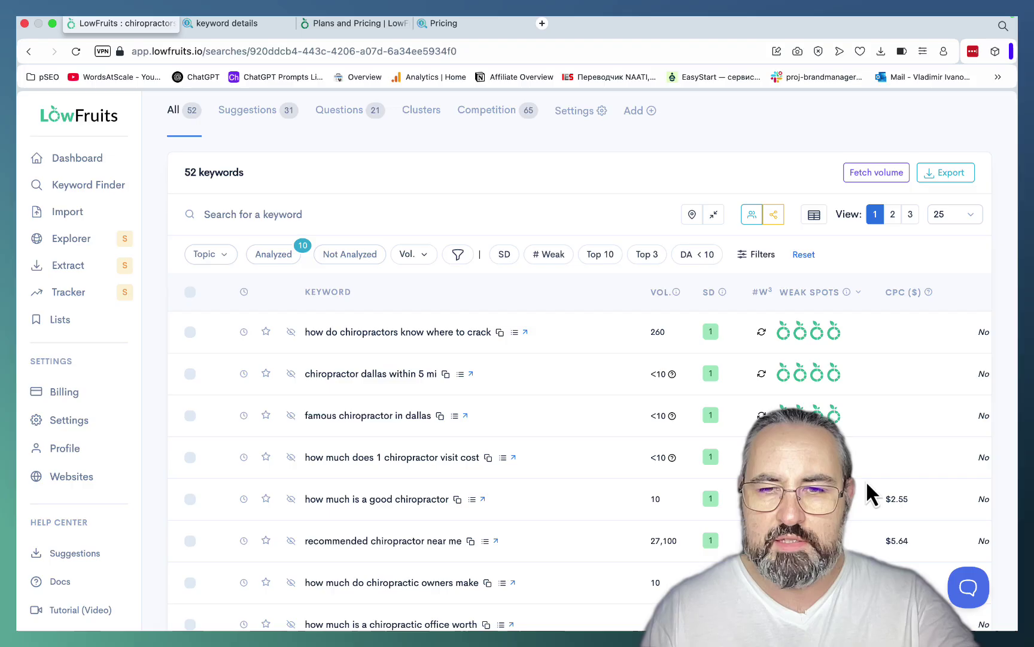
{"action": "scroll", "coordinate": [866, 479], "scroll_direction": "down", "scroll_amount": 1}
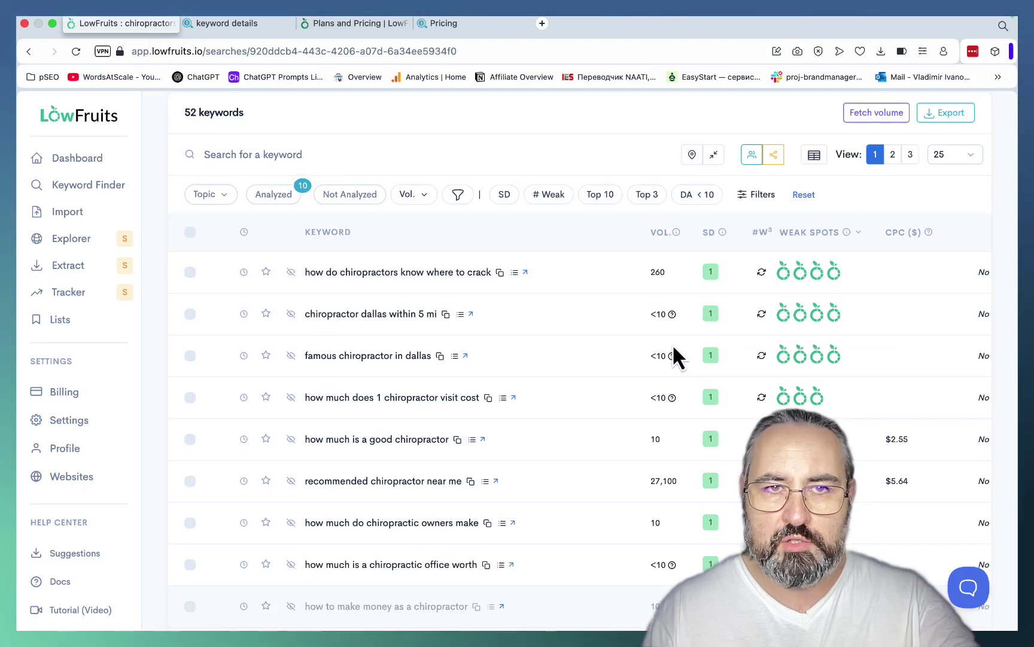
{"action": "left_click", "coordinate": [254, 24]}
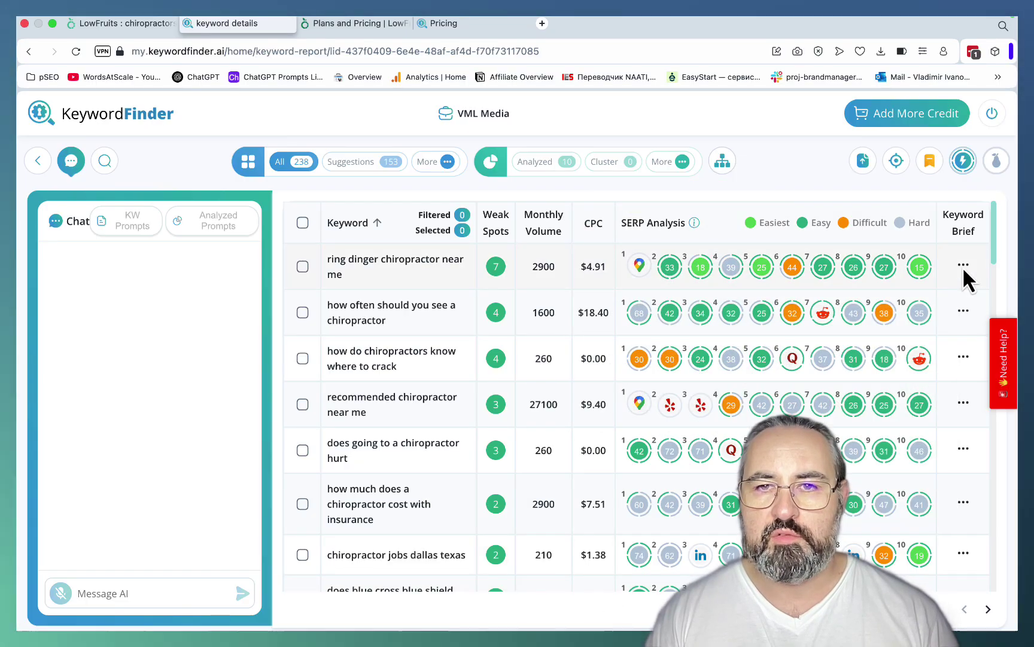
Read the SERP metrics cards in KeywordFinder's report, topped by 'ring dinger chiropractor near me' with 7 weak spots.
{"action": "mouse_move", "coordinate": [924, 272]}
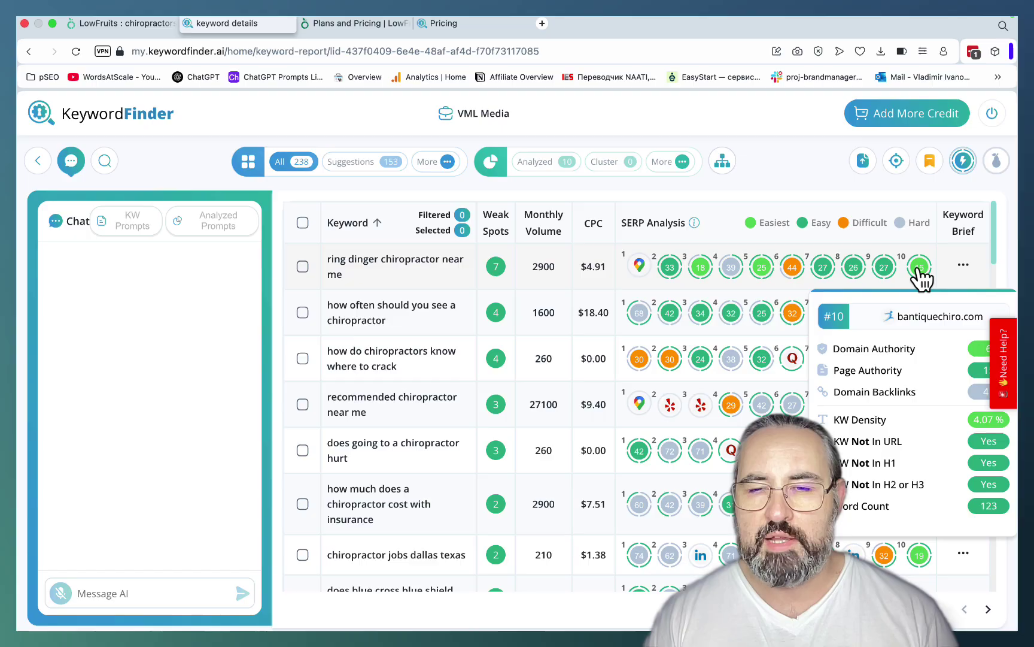
{"action": "mouse_move", "coordinate": [740, 277]}
{"action": "scroll", "coordinate": [739, 276], "scroll_direction": "down", "scroll_amount": 1}
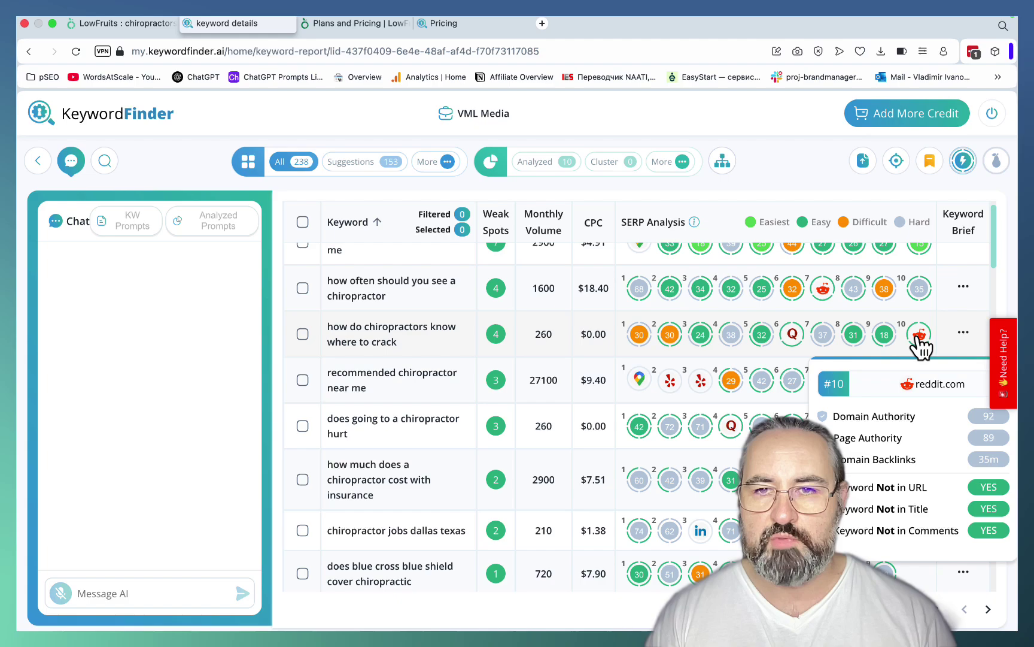
{"action": "mouse_move", "coordinate": [932, 316]}
{"action": "scroll", "coordinate": [702, 455], "scroll_direction": "down", "scroll_amount": 3}
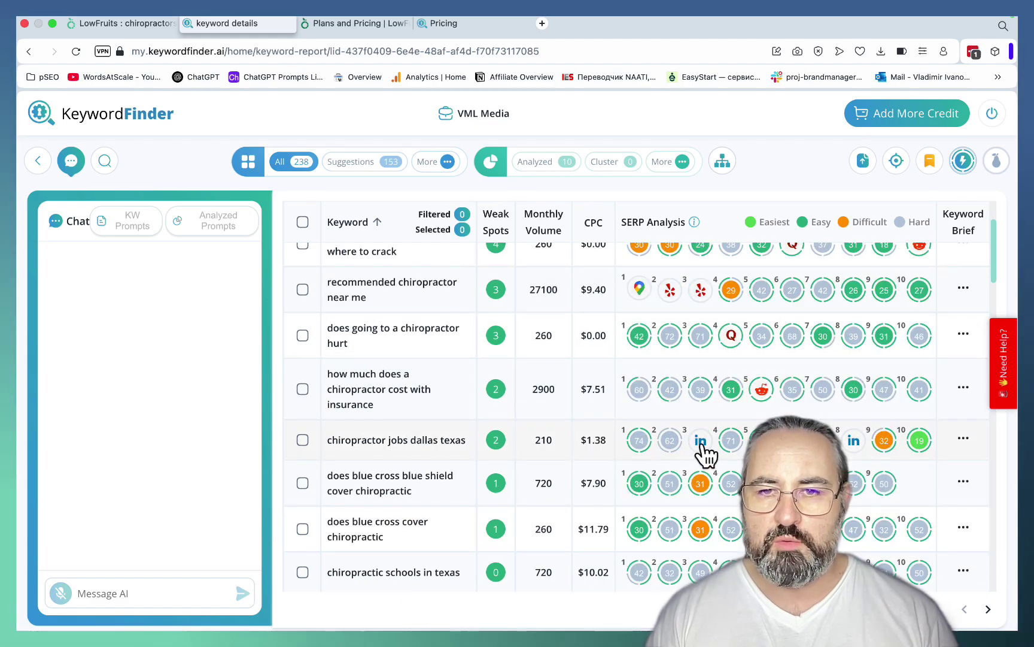
{"action": "mouse_move", "coordinate": [700, 448]}
{"action": "mouse_move", "coordinate": [847, 396]}
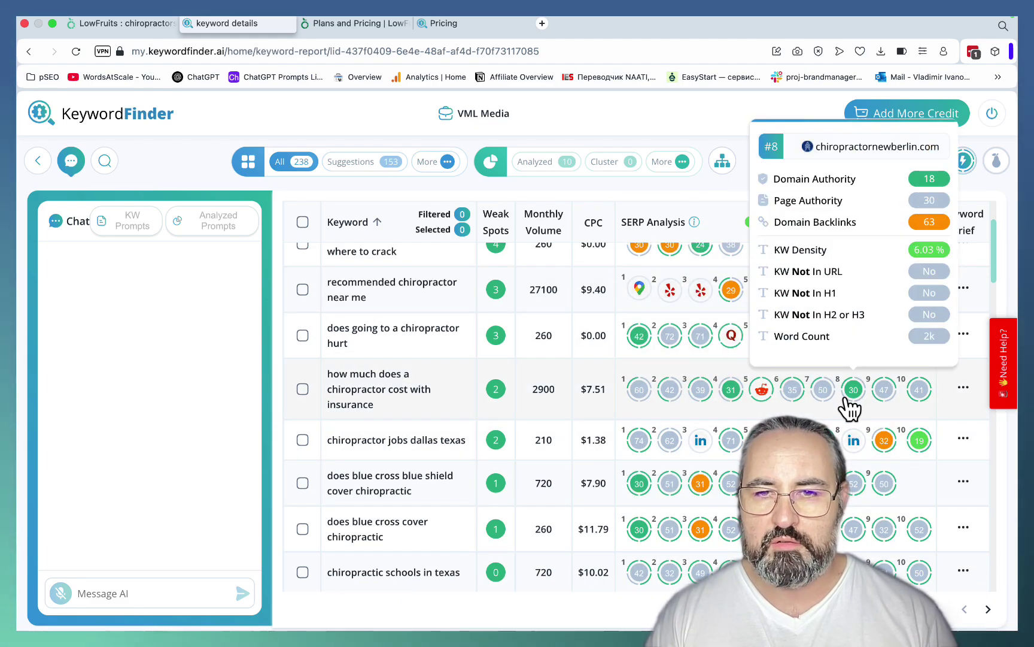
{"action": "scroll", "coordinate": [883, 431], "scroll_direction": "down", "scroll_amount": 2}
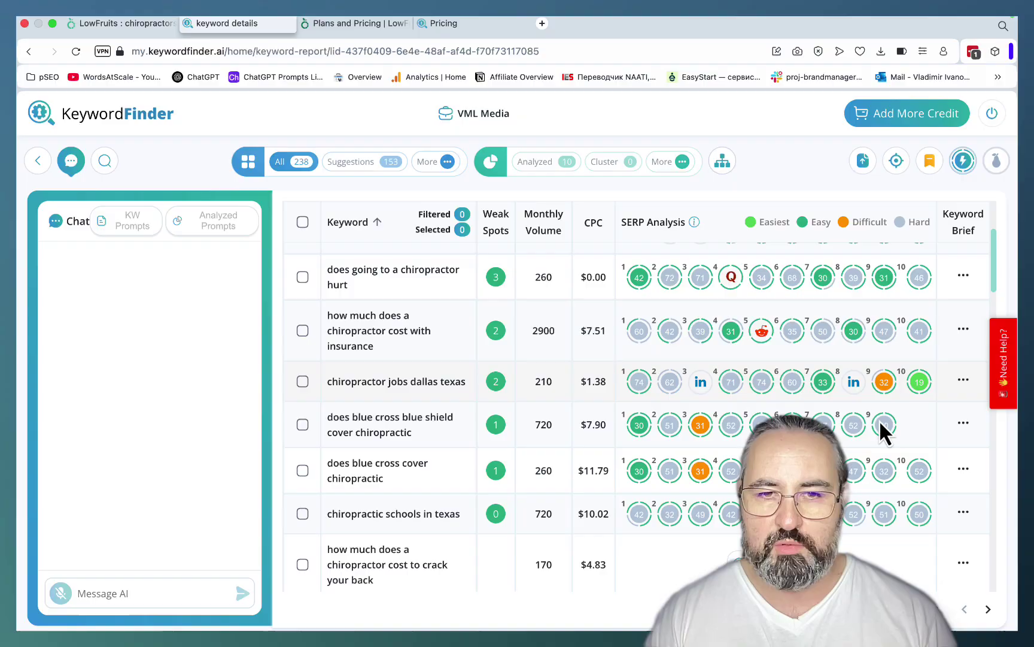
{"action": "scroll", "coordinate": [883, 426], "scroll_direction": "up", "scroll_amount": 5}
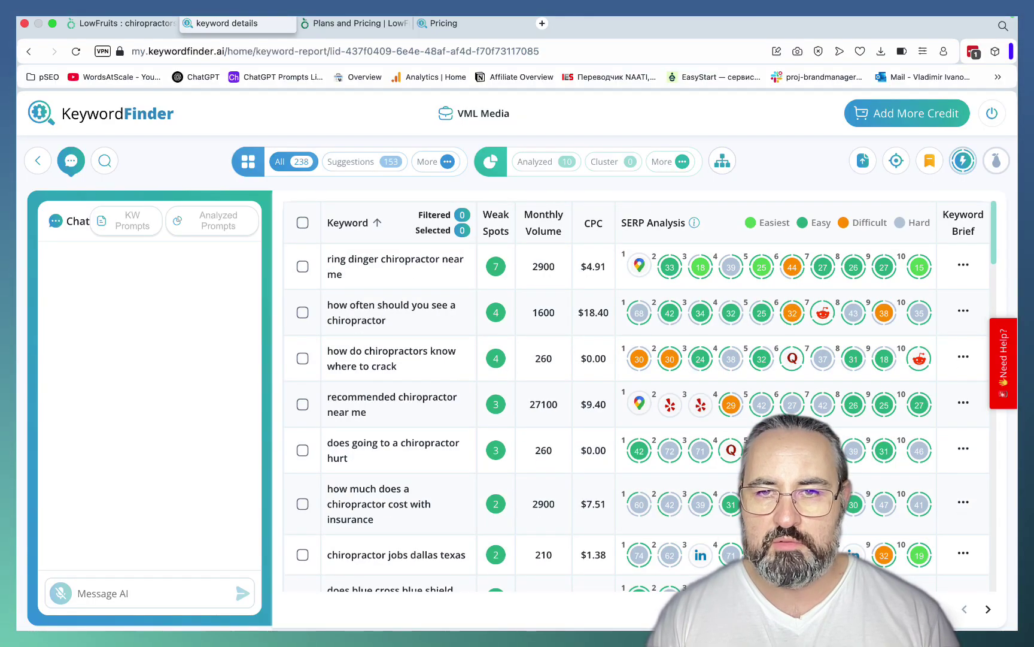
{"action": "mouse_move", "coordinate": [829, 422]}
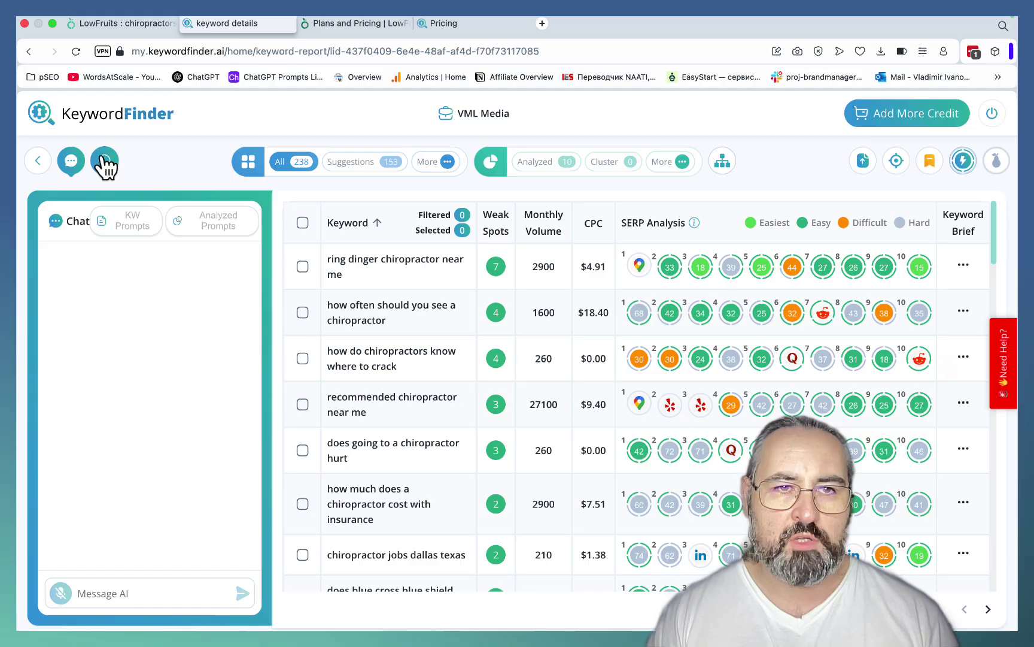
Filter the KeywordFinder report by the Quora, Reddit and LinkedIn site icons, leaving five keywords.
{"action": "left_click", "coordinate": [105, 162]}
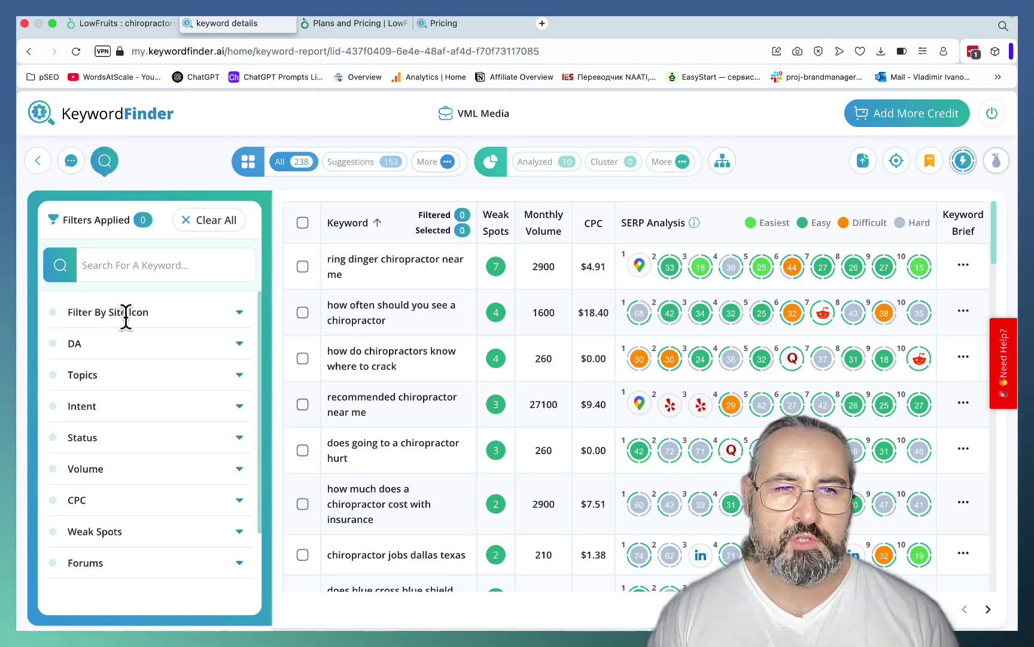
{"action": "left_click", "coordinate": [238, 313]}
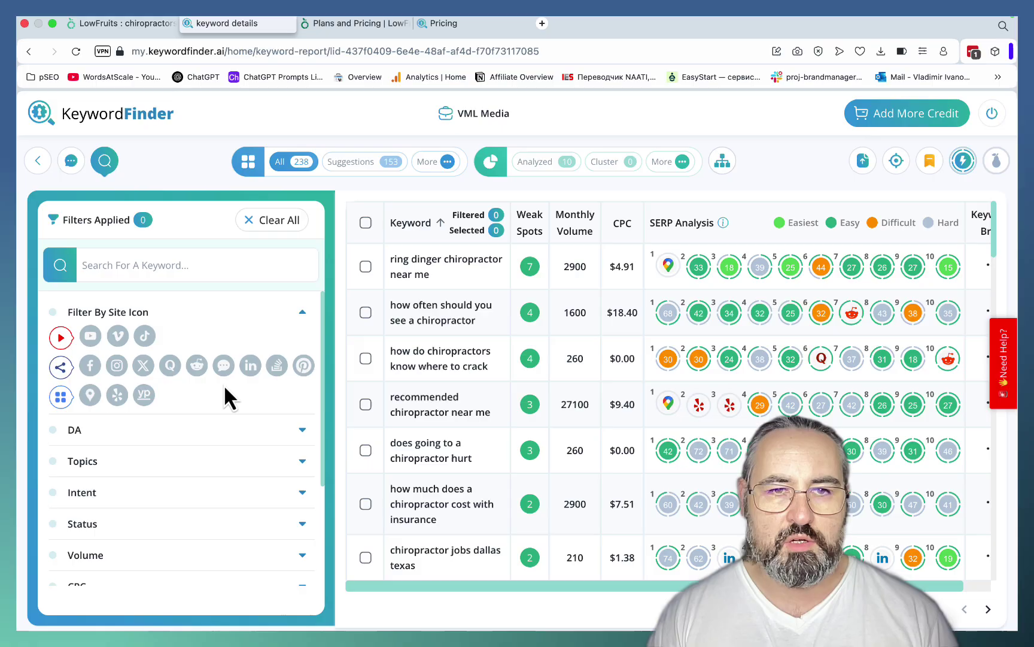
{"action": "left_click", "coordinate": [170, 365]}
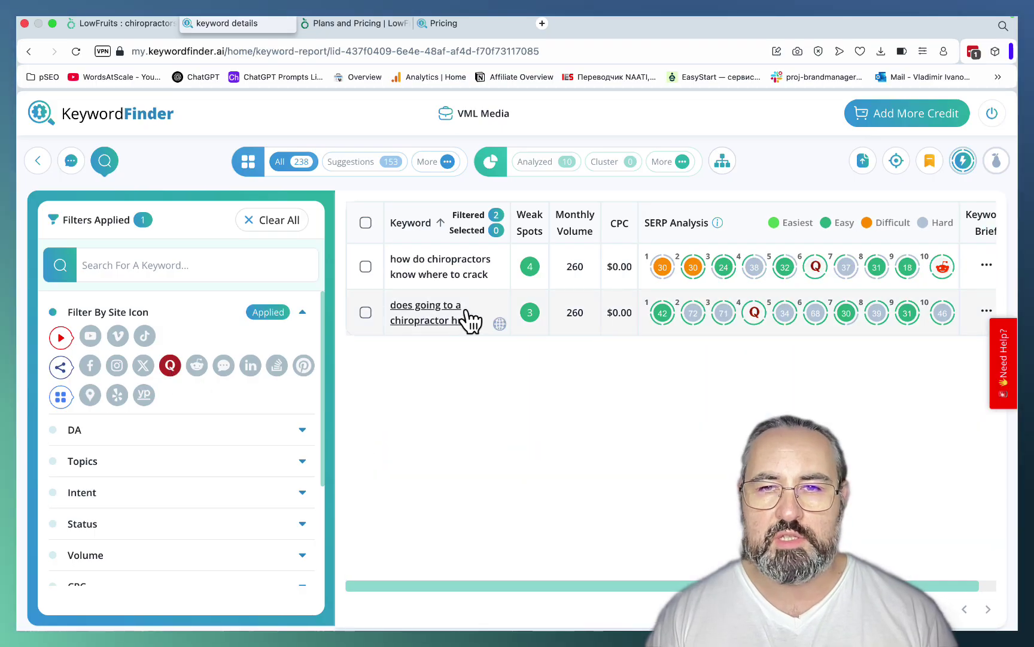
{"action": "left_click", "coordinate": [197, 367]}
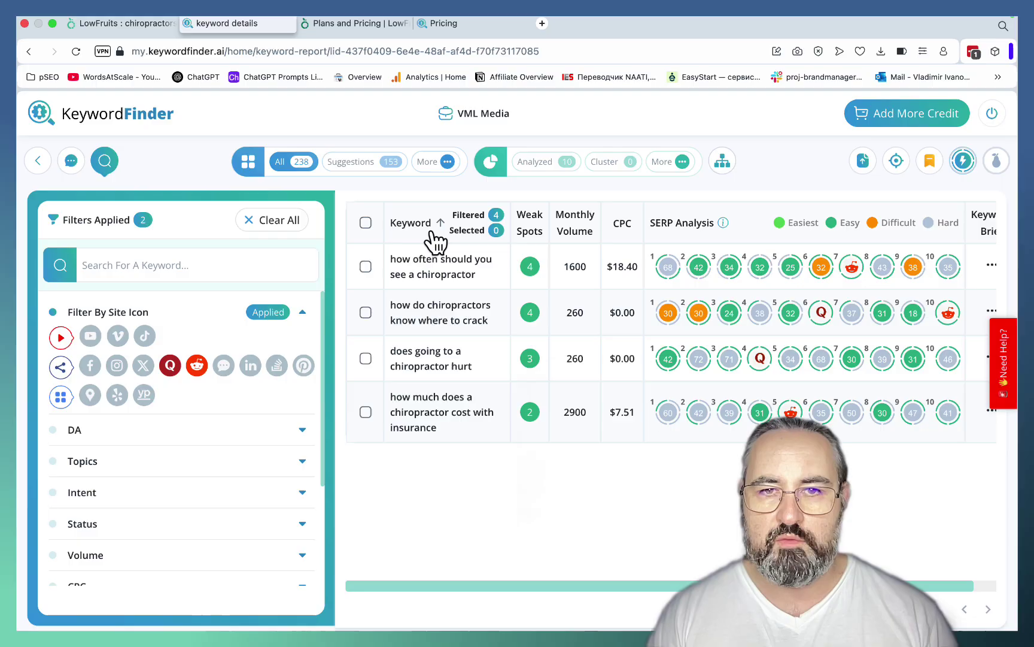
{"action": "left_click", "coordinate": [252, 370]}
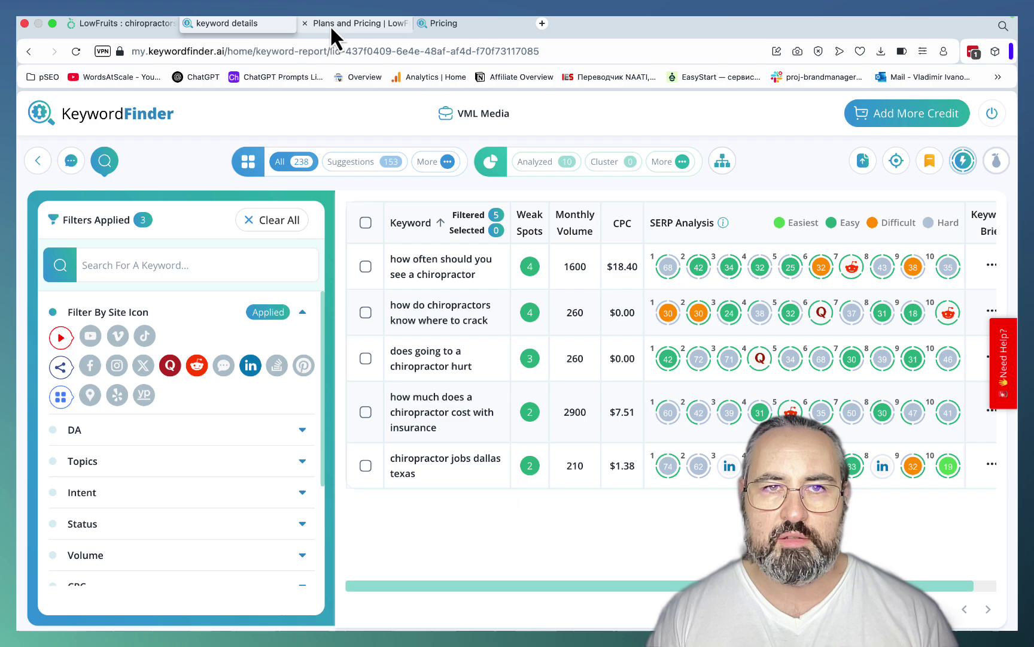
Return to LowFruits' 'chiropractors in dallas' list, closing the filters drawer without adding a filter.
{"action": "key", "text": "ctrl+shift+Tab"}
{"action": "scroll", "coordinate": [673, 419], "scroll_direction": "down", "scroll_amount": 10}
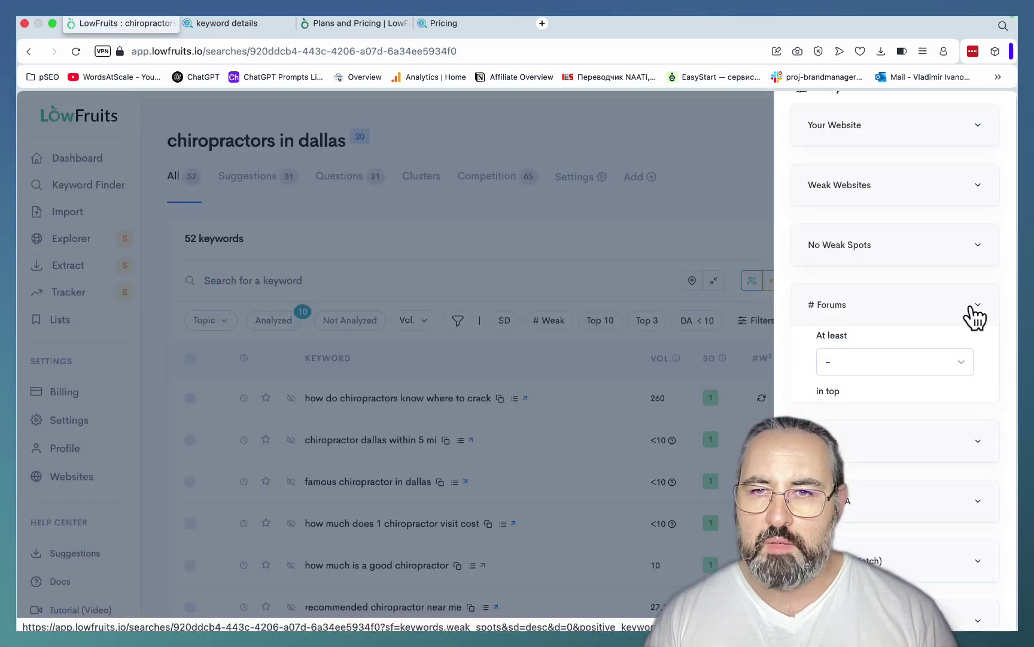
{"action": "left_click", "coordinate": [972, 308]}
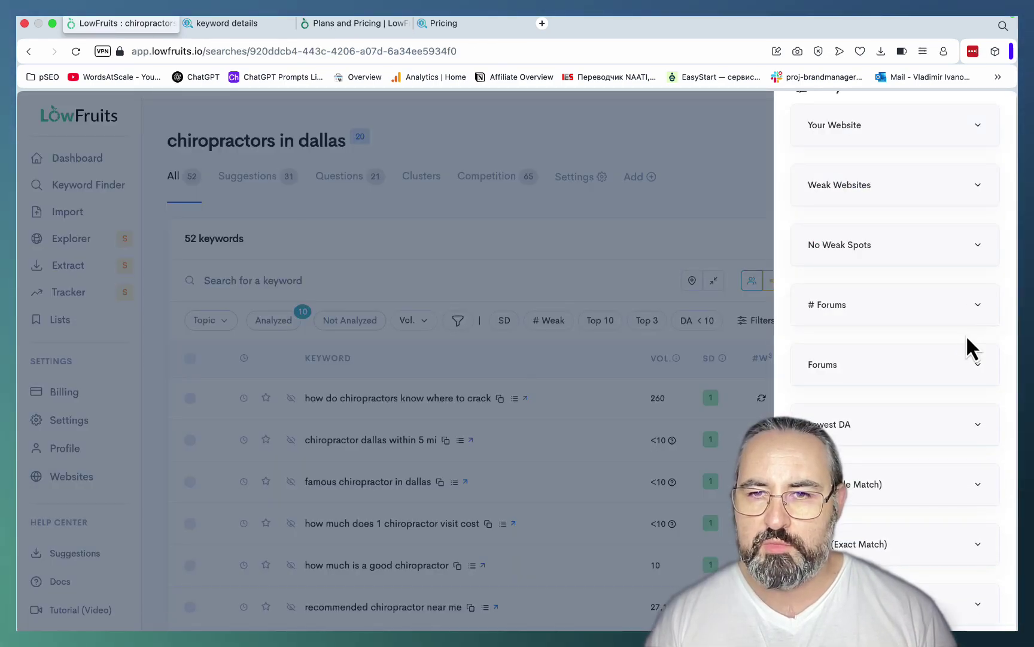
{"action": "scroll", "coordinate": [966, 334], "scroll_direction": "down", "scroll_amount": 6}
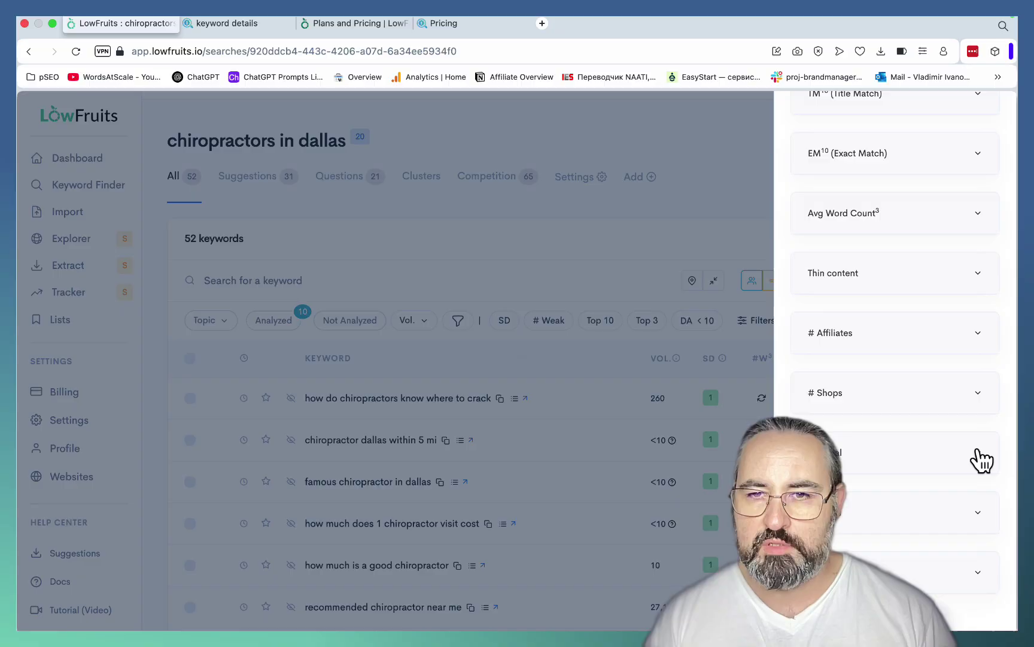
{"action": "key", "text": "Escape"}
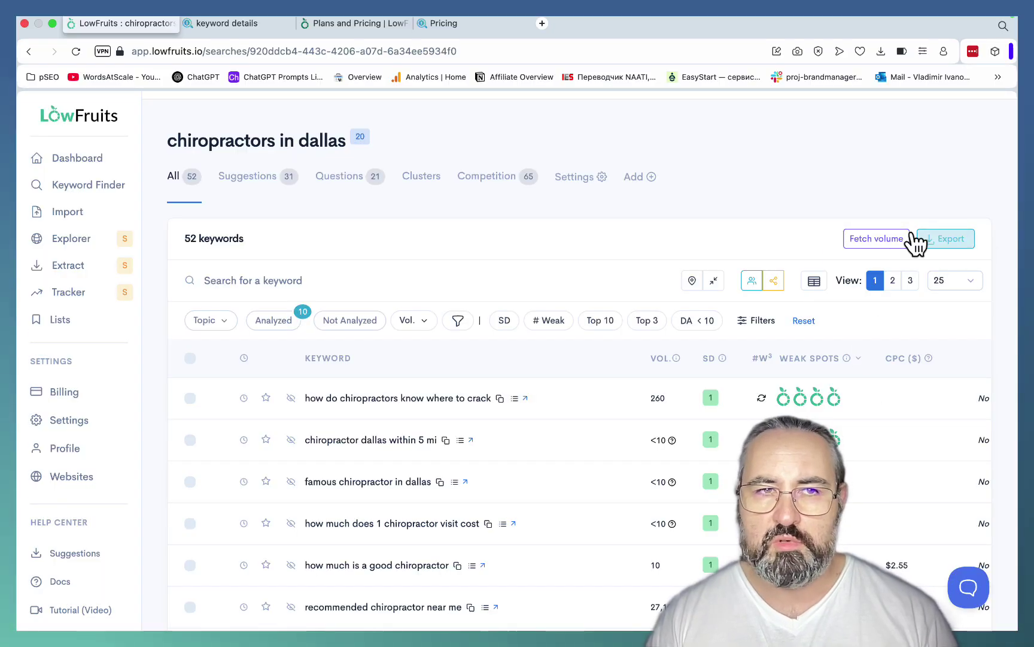
{"action": "left_click", "coordinate": [743, 320]}
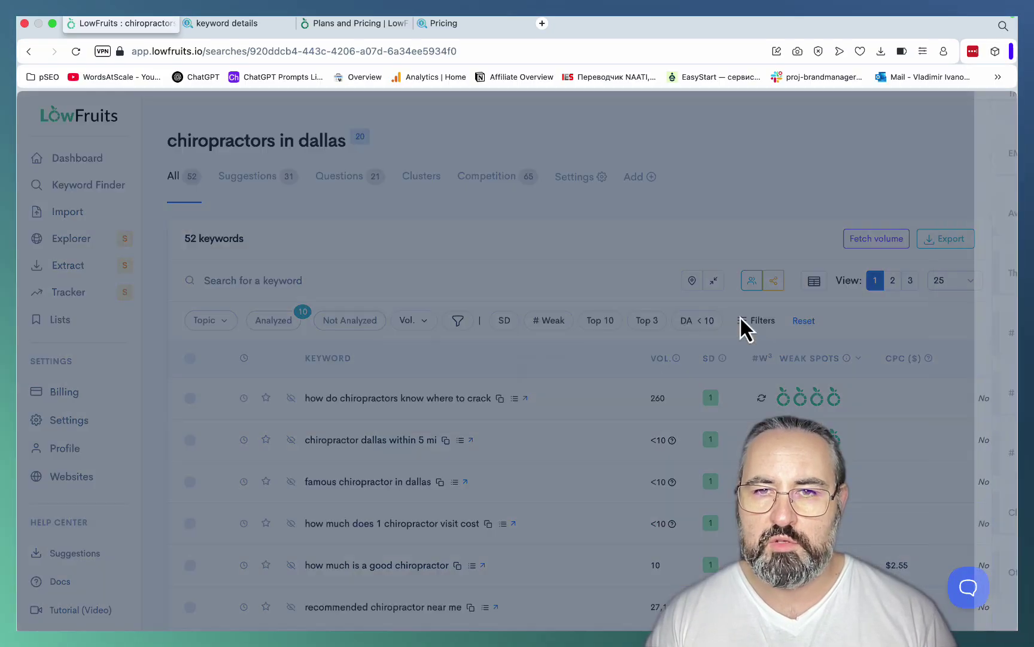
{"action": "key", "text": "Escape"}
{"action": "scroll", "coordinate": [886, 324], "scroll_direction": "down", "scroll_amount": 6}
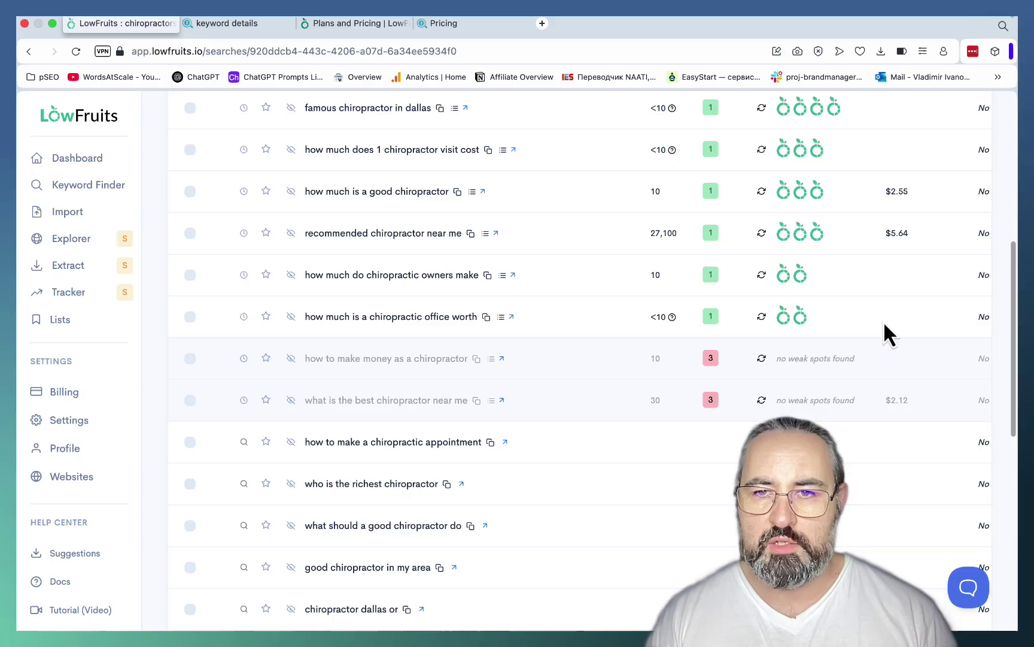
{"action": "scroll", "coordinate": [883, 321], "scroll_direction": "up", "scroll_amount": 7}
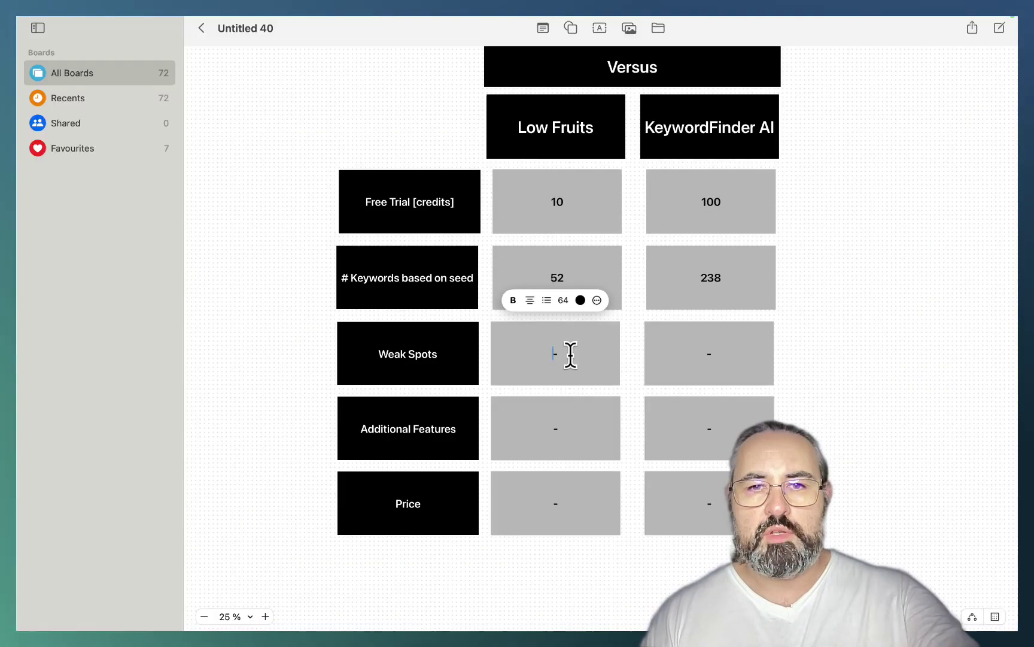
Fill the Versus table's Weak Spots row with 7 for Low Fruits and 10 for KeywordFinder AI.
{"action": "type", "text": "7"}
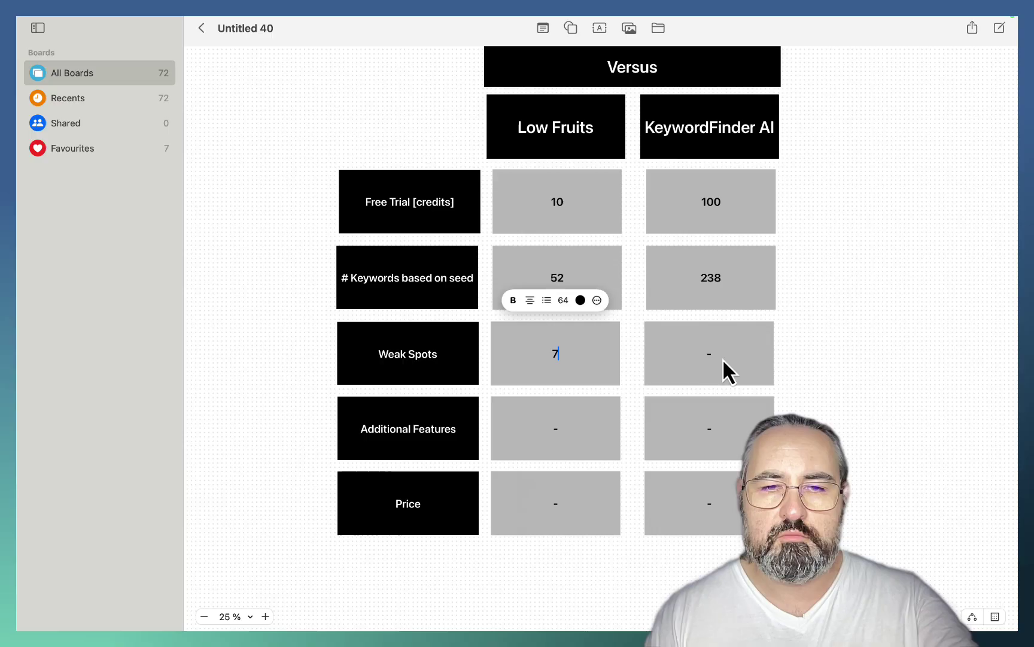
{"action": "left_click", "coordinate": [713, 355]}
{"action": "double_click", "coordinate": [711, 354]}
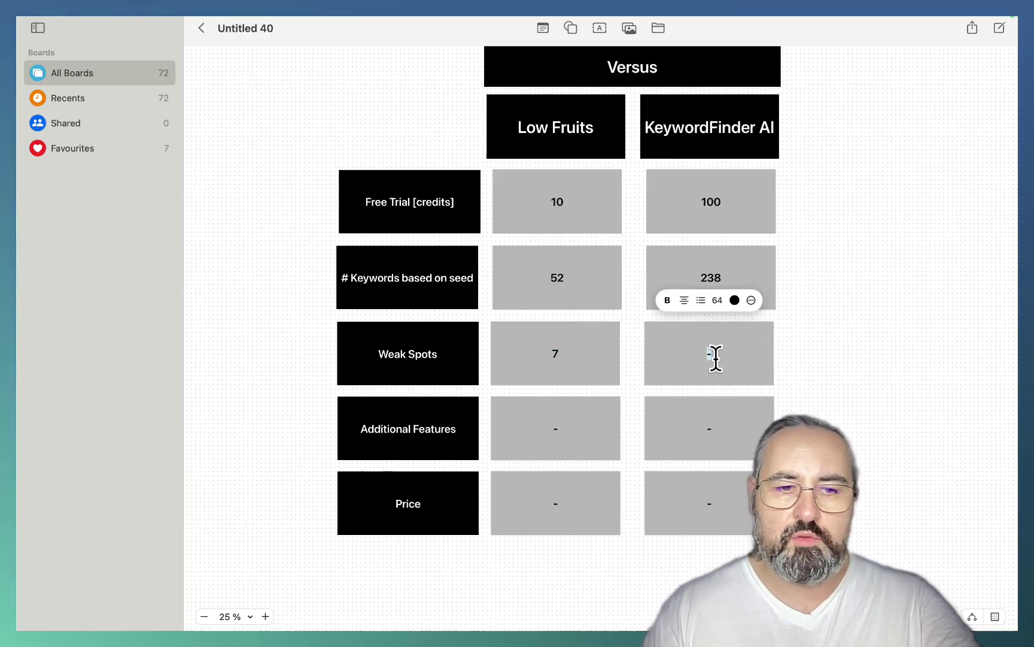
{"action": "type", "text": "10"}
{"action": "left_click", "coordinate": [857, 383]}
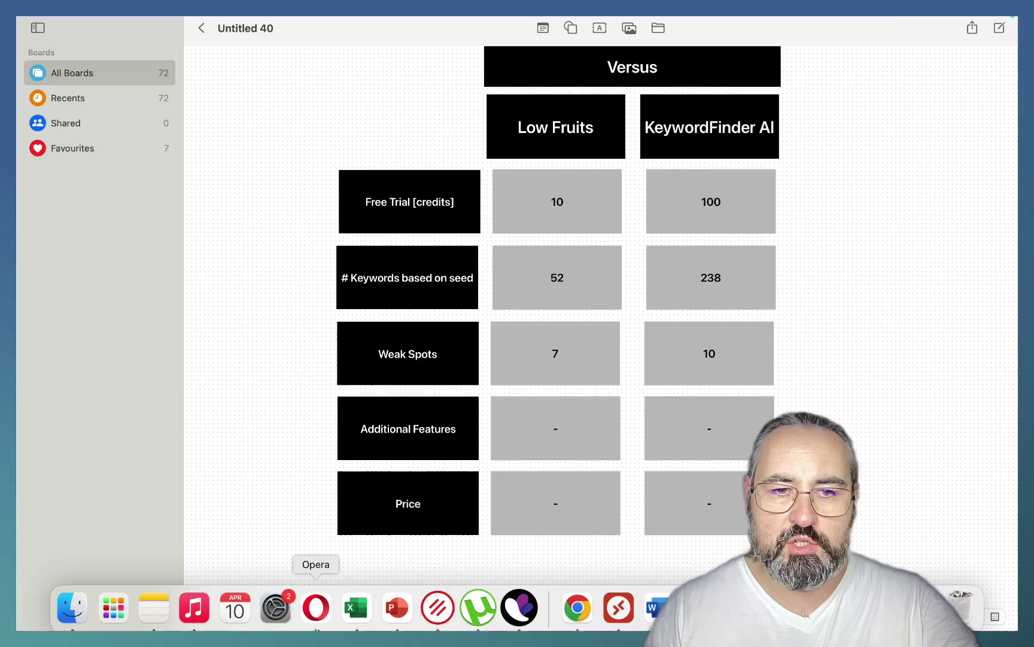
{"action": "left_click", "coordinate": [317, 607]}
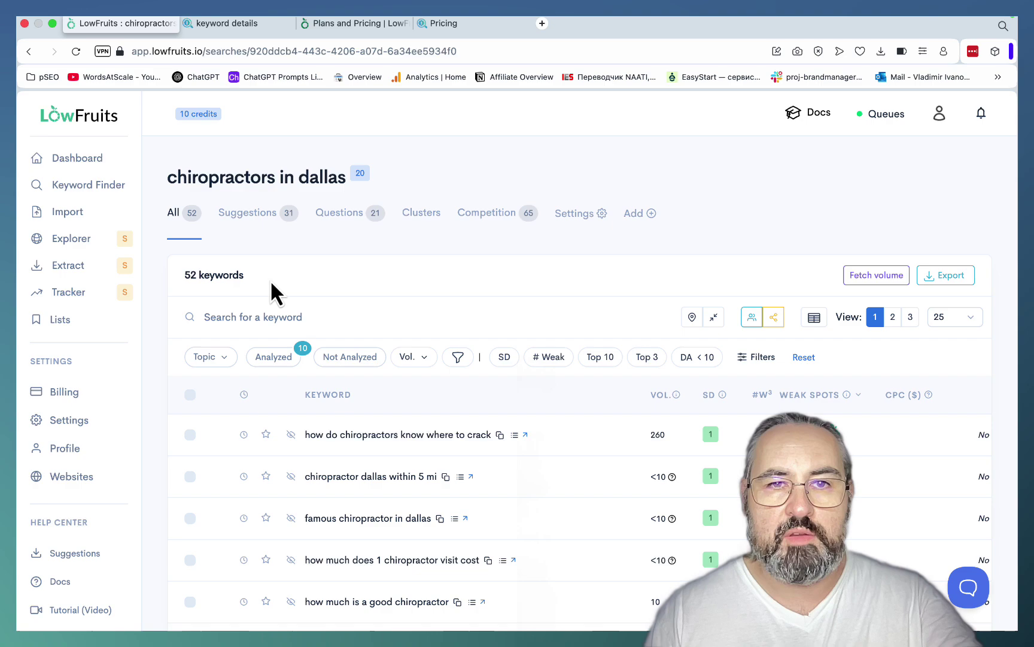
Scroll through LowFruits, then return to KeywordFinder's report still filtered to 5 weak-spot keywords.
{"action": "scroll", "coordinate": [103, 301], "scroll_direction": "down", "scroll_amount": 2}
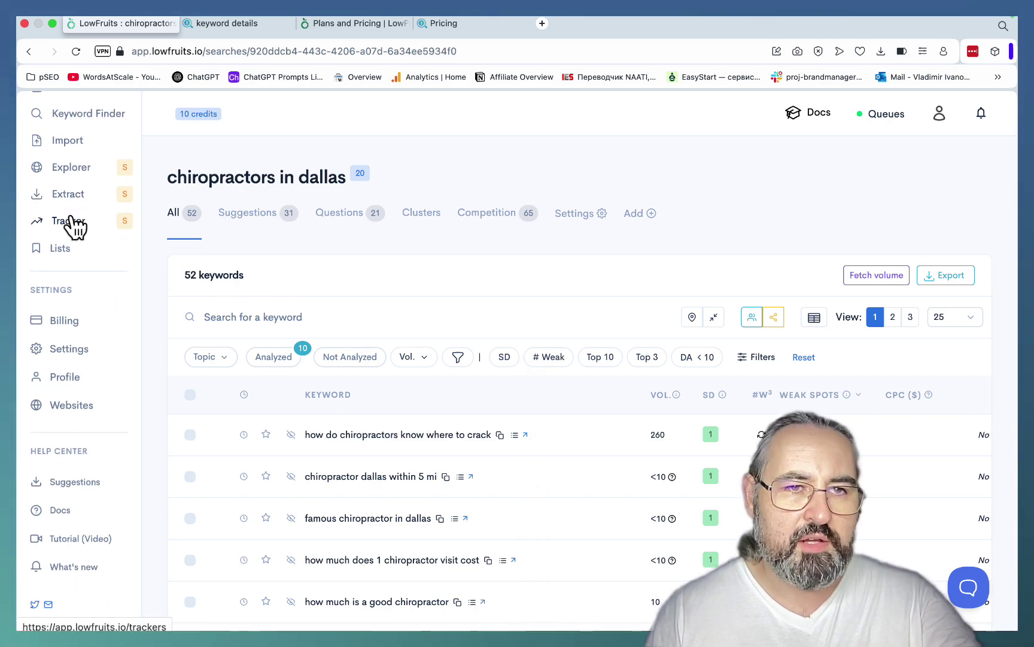
{"action": "scroll", "coordinate": [70, 235], "scroll_direction": "down", "scroll_amount": 2}
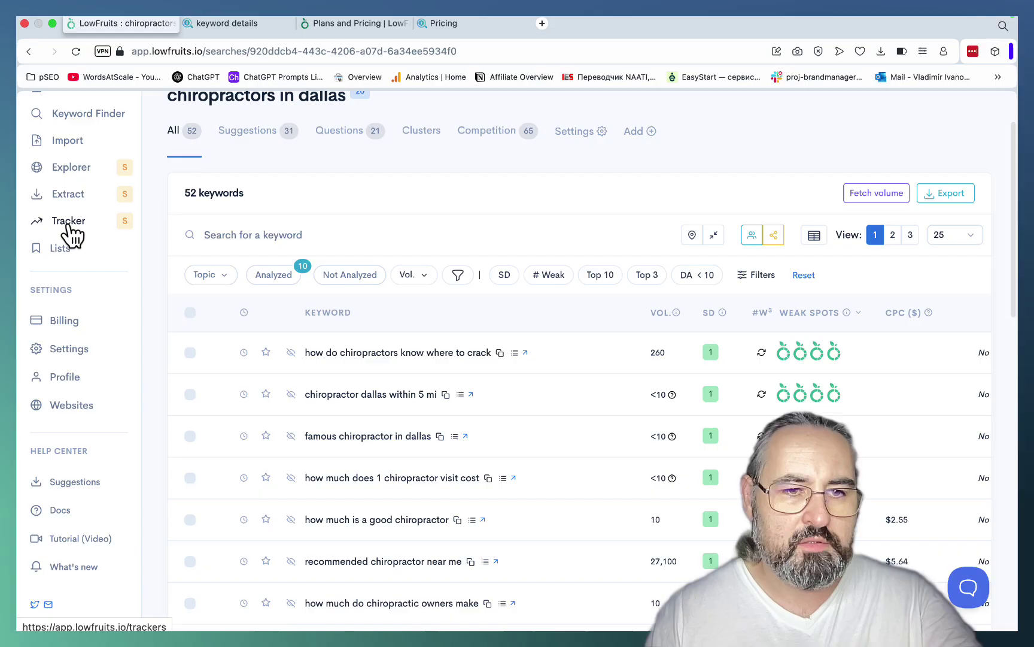
{"action": "scroll", "coordinate": [72, 235], "scroll_direction": "up", "scroll_amount": 2}
{"action": "scroll", "coordinate": [71, 234], "scroll_direction": "up", "scroll_amount": 2}
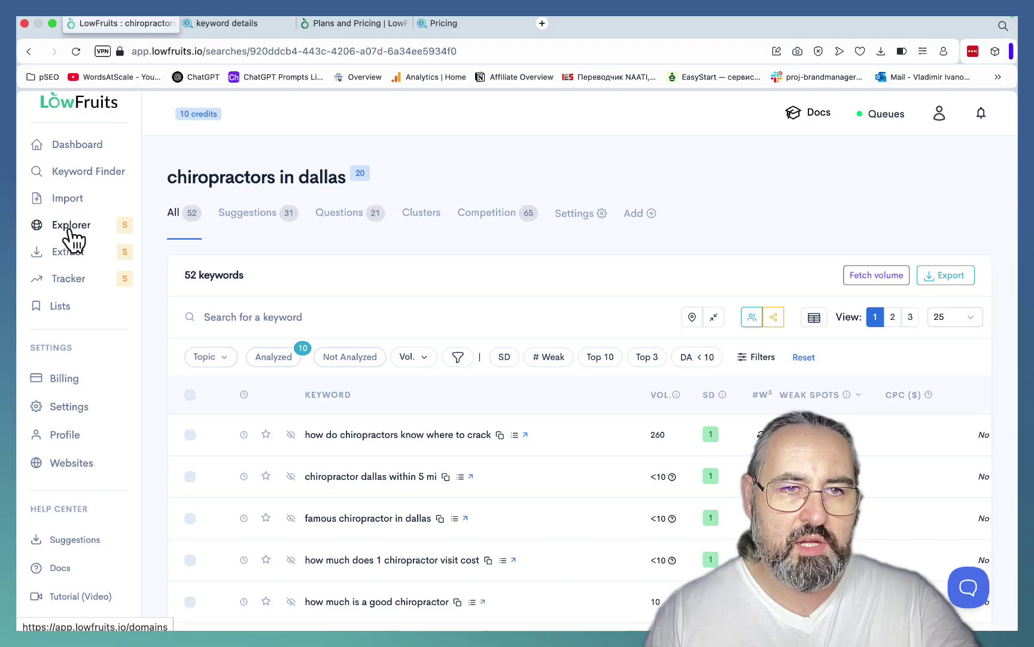
{"action": "left_click", "coordinate": [213, 24]}
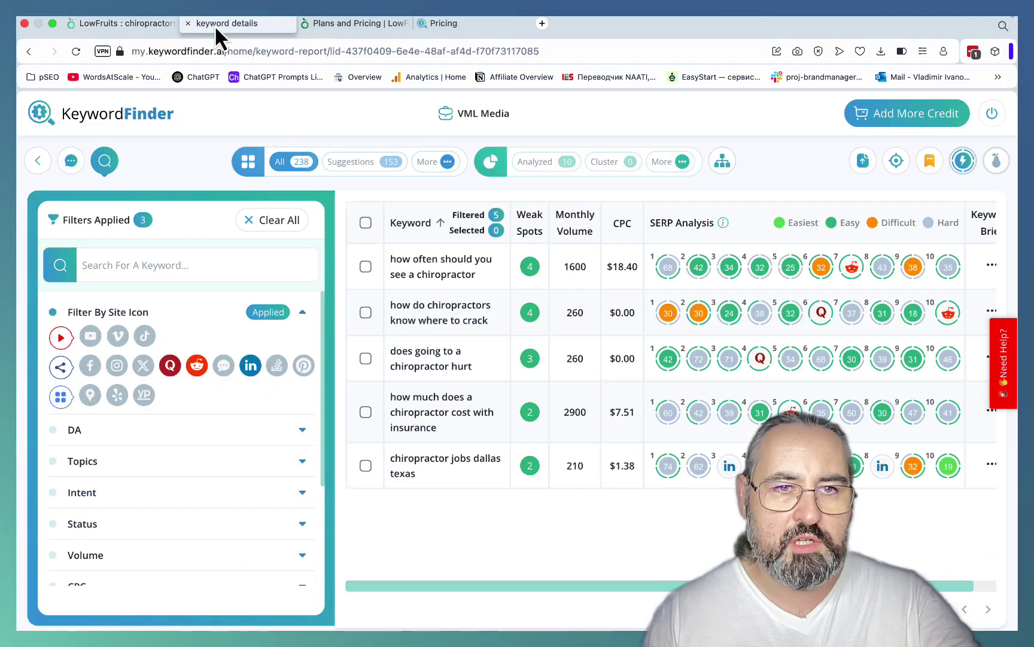
Send the top four keywords from the 'chiropractors in dallas' report to the AI chat.
{"action": "left_click", "coordinate": [37, 159]}
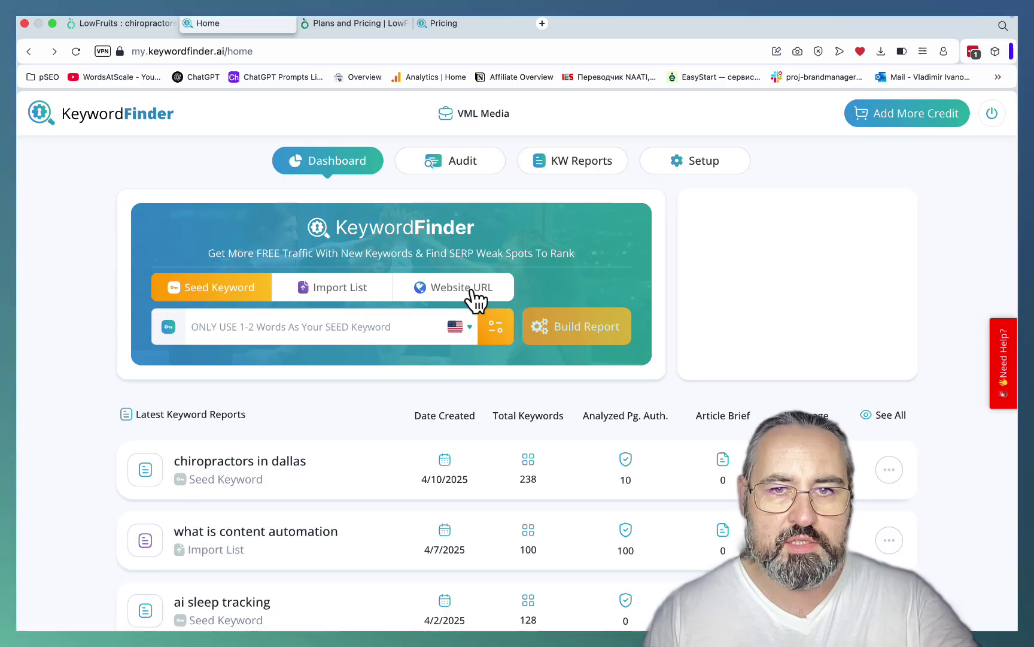
{"action": "left_click", "coordinate": [485, 455]}
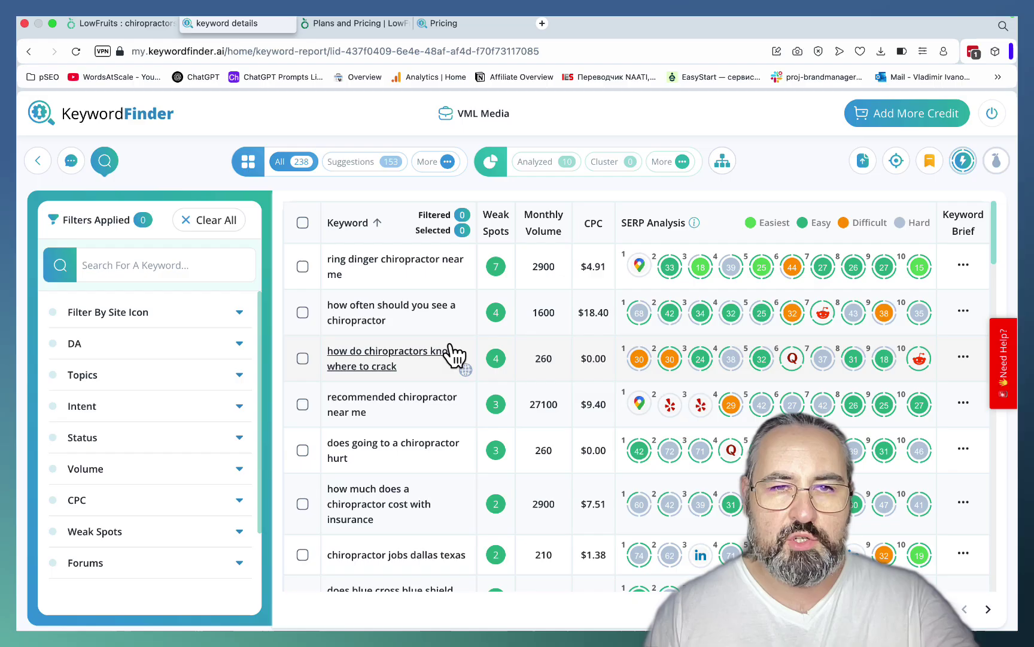
{"action": "left_click", "coordinate": [302, 267]}
{"action": "left_click", "coordinate": [302, 312]}
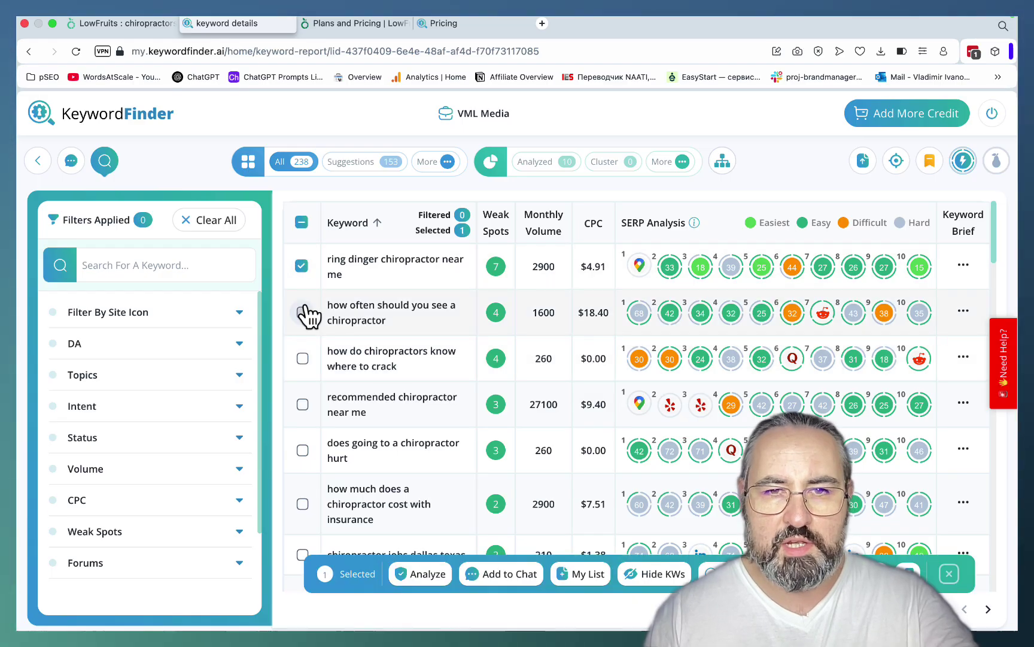
{"action": "left_click", "coordinate": [303, 358]}
{"action": "left_click", "coordinate": [303, 404]}
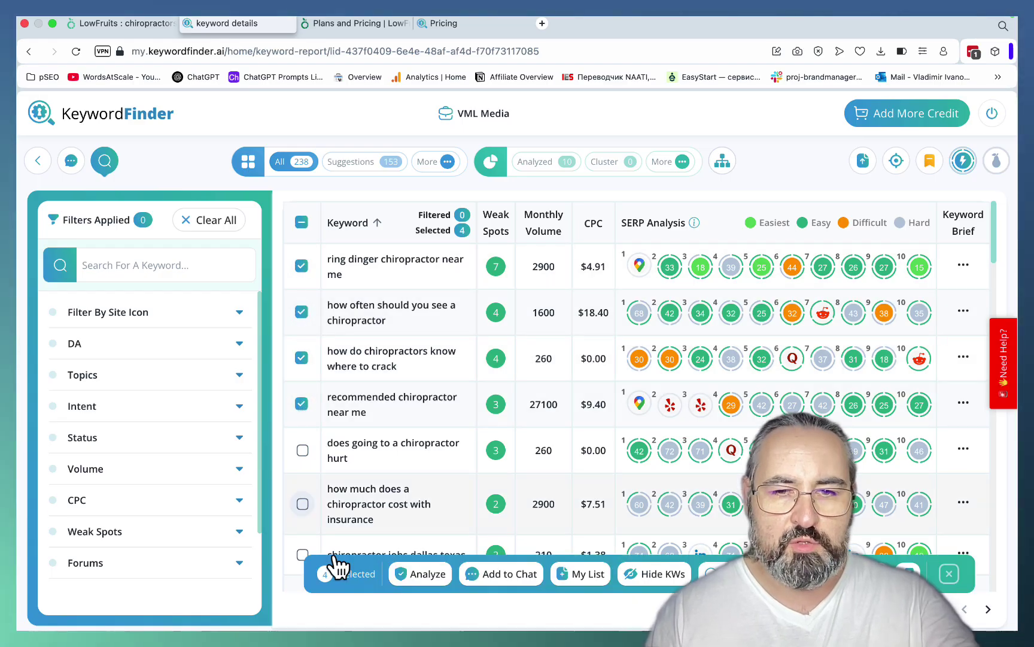
{"action": "left_click", "coordinate": [512, 571]}
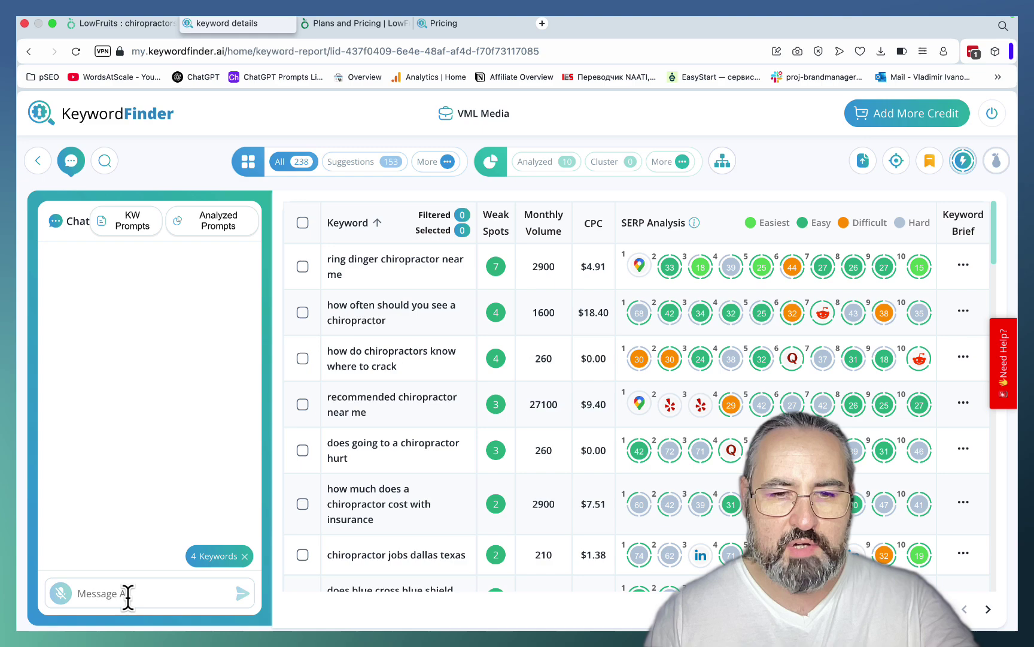
Ask the AI for 10 low-competition keywords under 5 words with the same search intent, and select its answer.
{"action": "type", "text": "give me"}
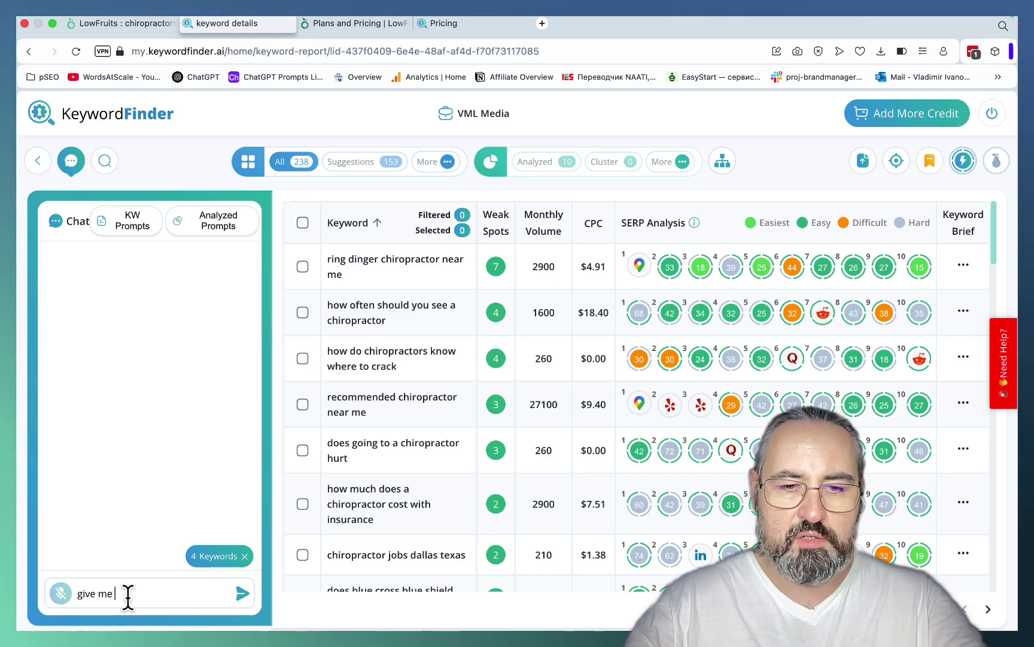
{"action": "type", "text": " 10 low competition keywor"}
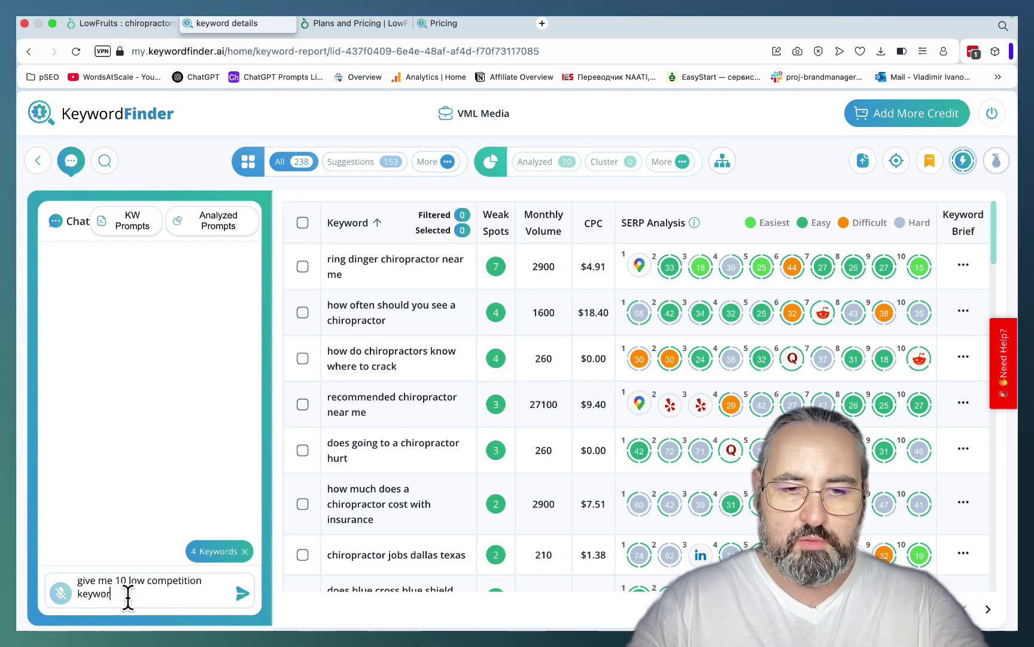
{"action": "type", "text": "ds under 5 "}
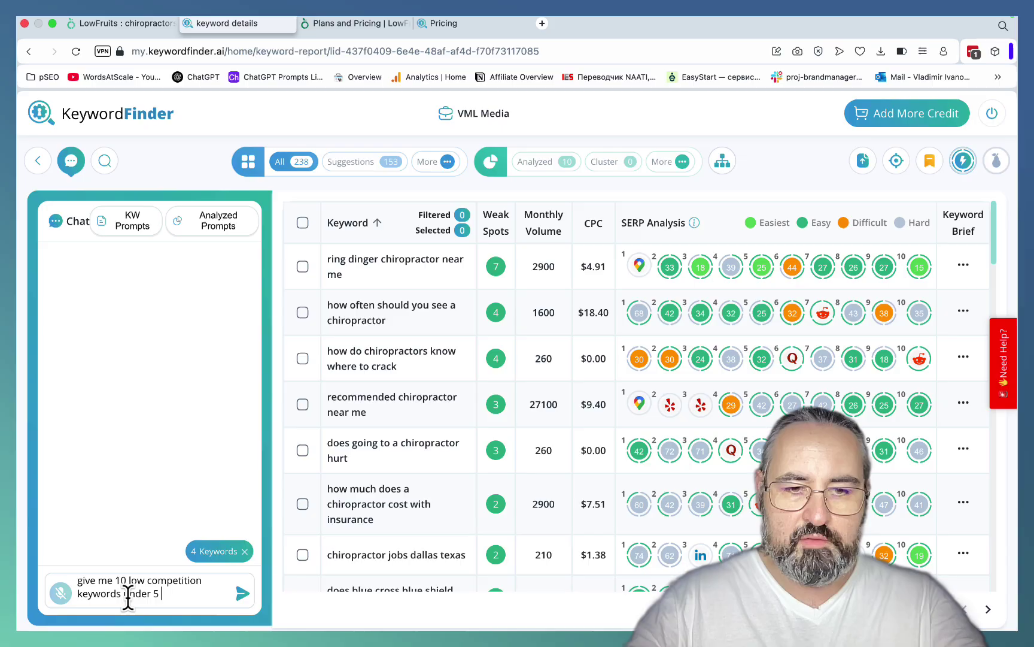
{"action": "type", "text": "words that have the same semantic value ab"}
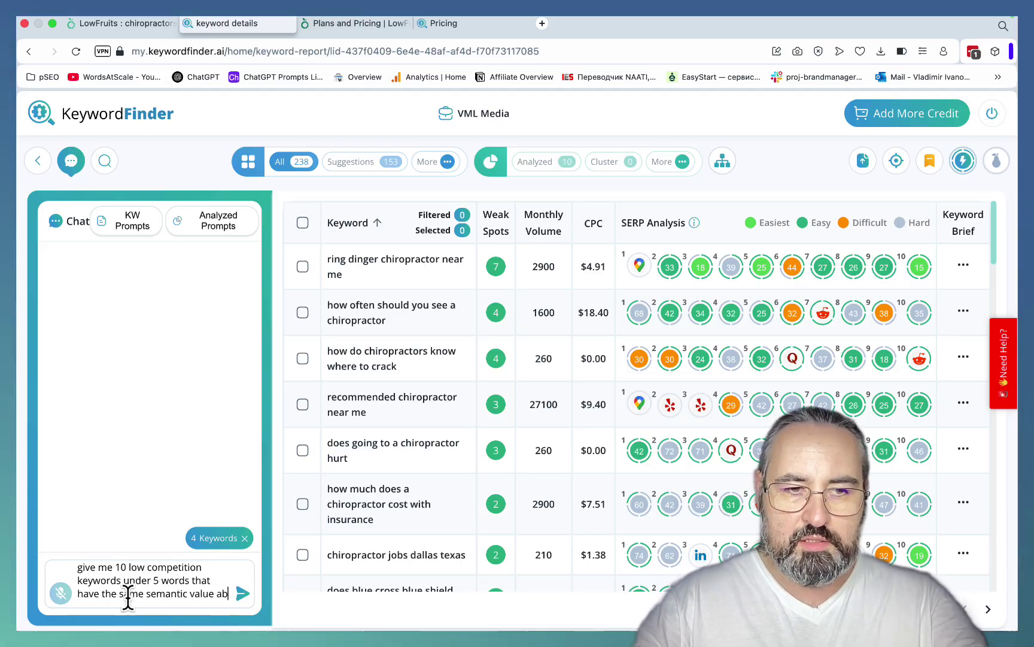
{"action": "key", "text": "BackSpace"}
{"action": "type", "text": "nd the same searcgh i"}
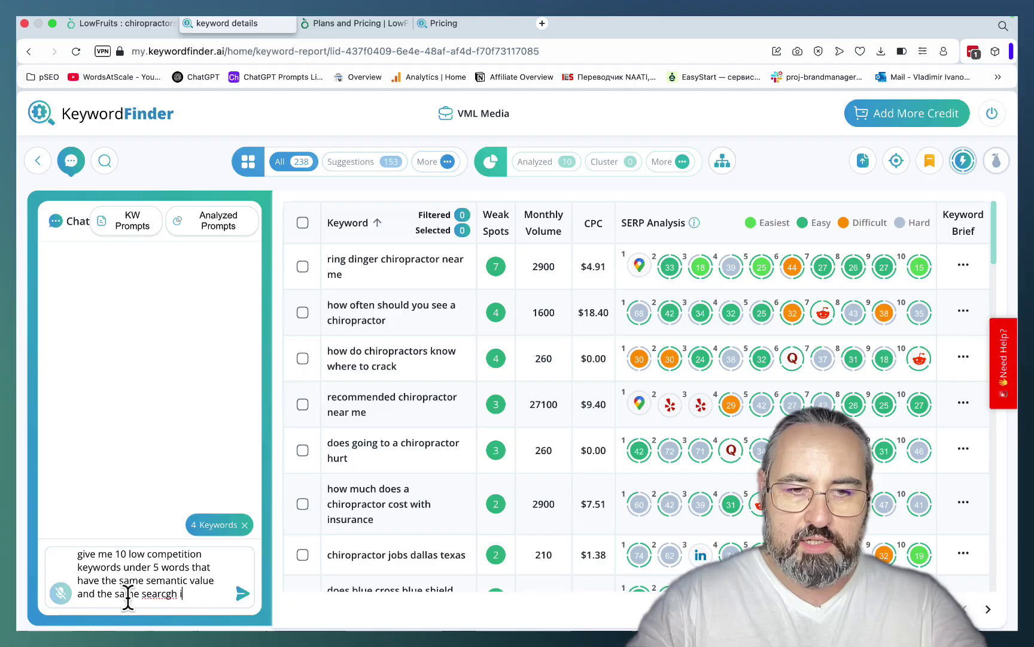
{"action": "key", "text": "Return"}
{"action": "scroll", "coordinate": [117, 496], "scroll_direction": "up", "scroll_amount": 3}
{"action": "left_click_drag", "start_coordinate": [94, 348], "coordinate": [237, 374]}
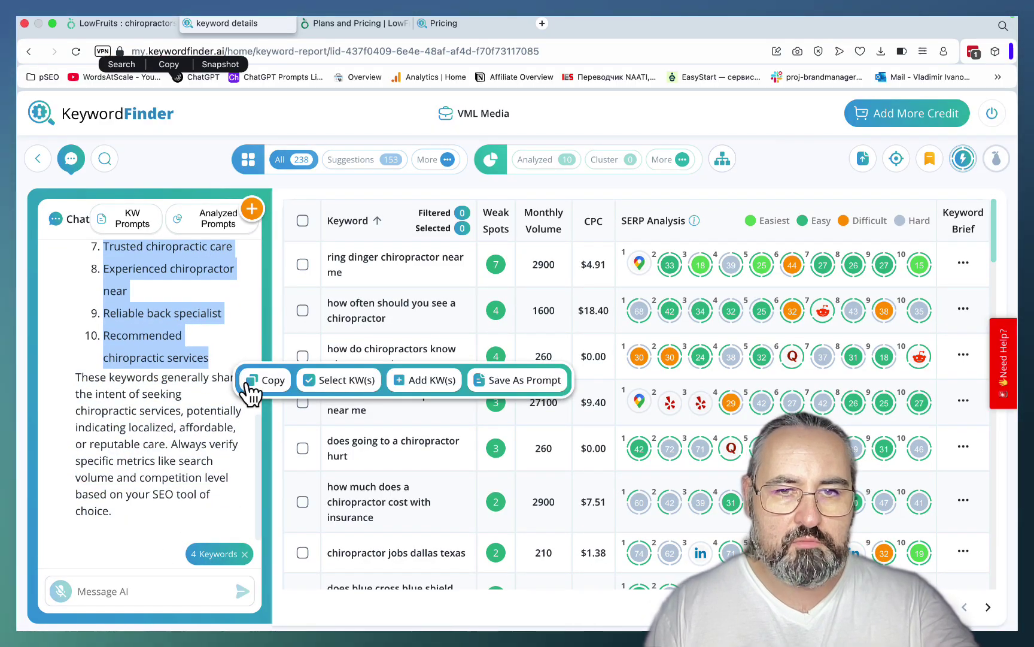
Add the ten AI-suggested keywords to the report, bringing it to 248 keywords.
{"action": "left_click", "coordinate": [413, 383]}
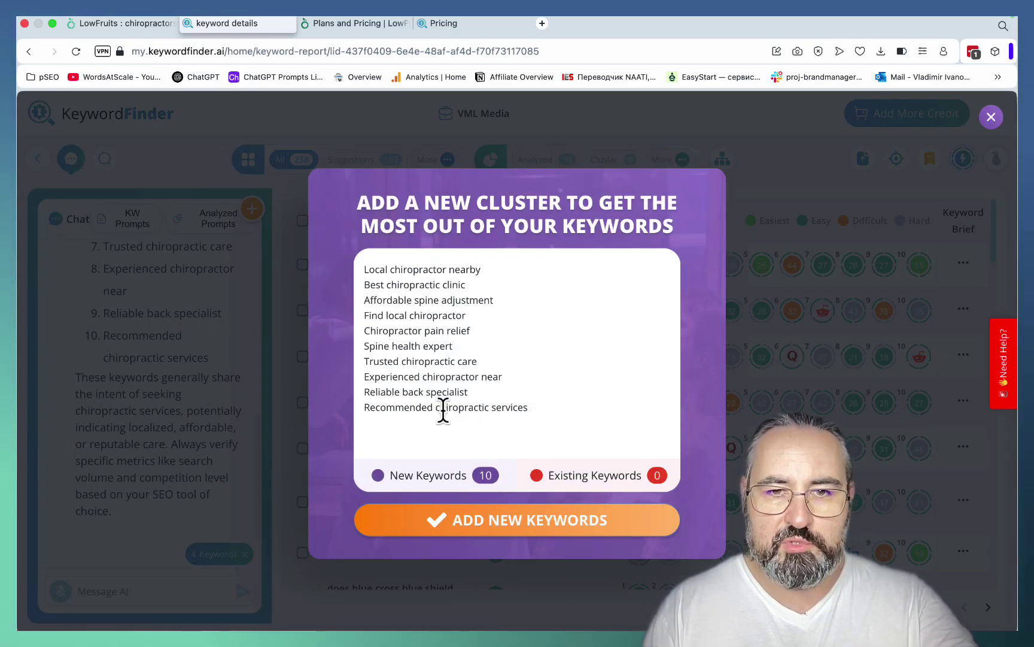
{"action": "right_click", "coordinate": [470, 529]}
{"action": "left_click", "coordinate": [456, 526]}
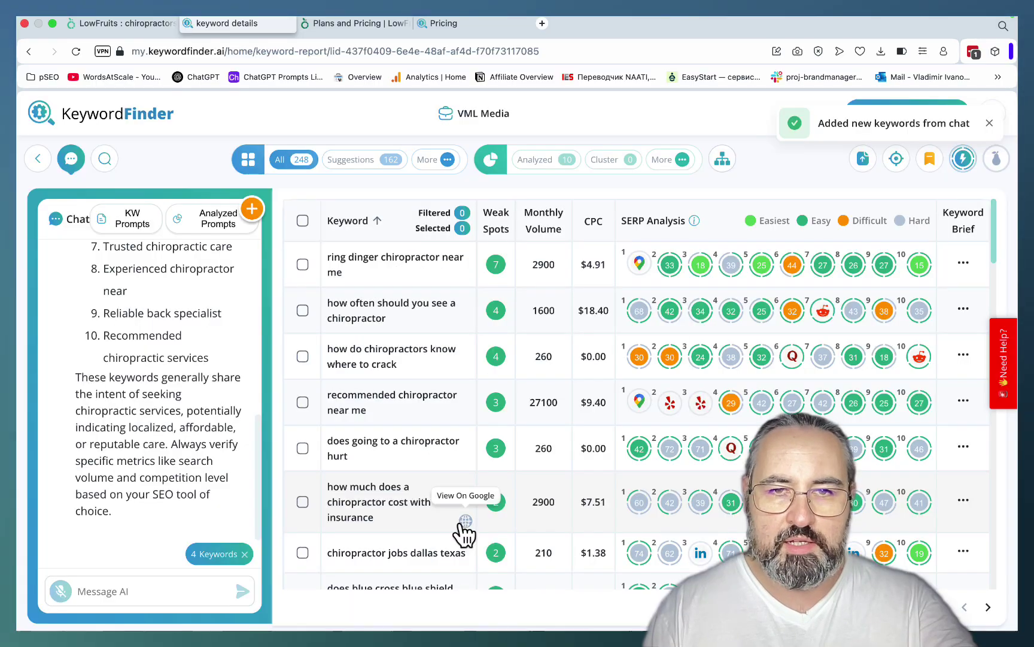
{"action": "scroll", "coordinate": [443, 521], "scroll_direction": "down", "scroll_amount": 2}
{"action": "scroll", "coordinate": [432, 509], "scroll_direction": "up", "scroll_amount": 2}
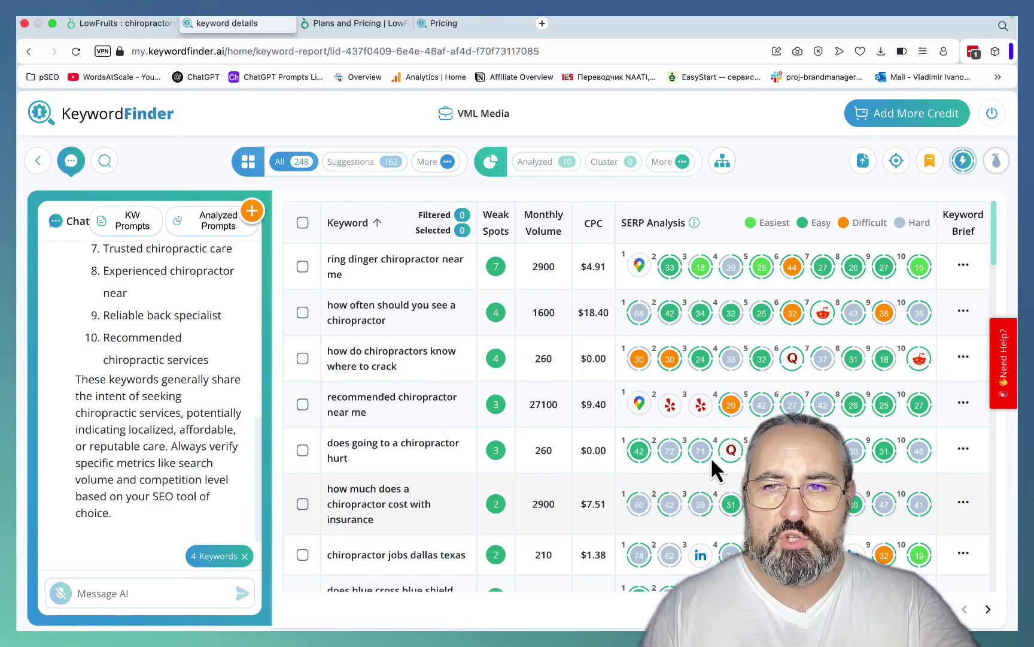
Tick the 'ring dinger chiropractor near me' keyword and open the Weak Spot Recipe preview.
{"action": "left_click", "coordinate": [303, 266]}
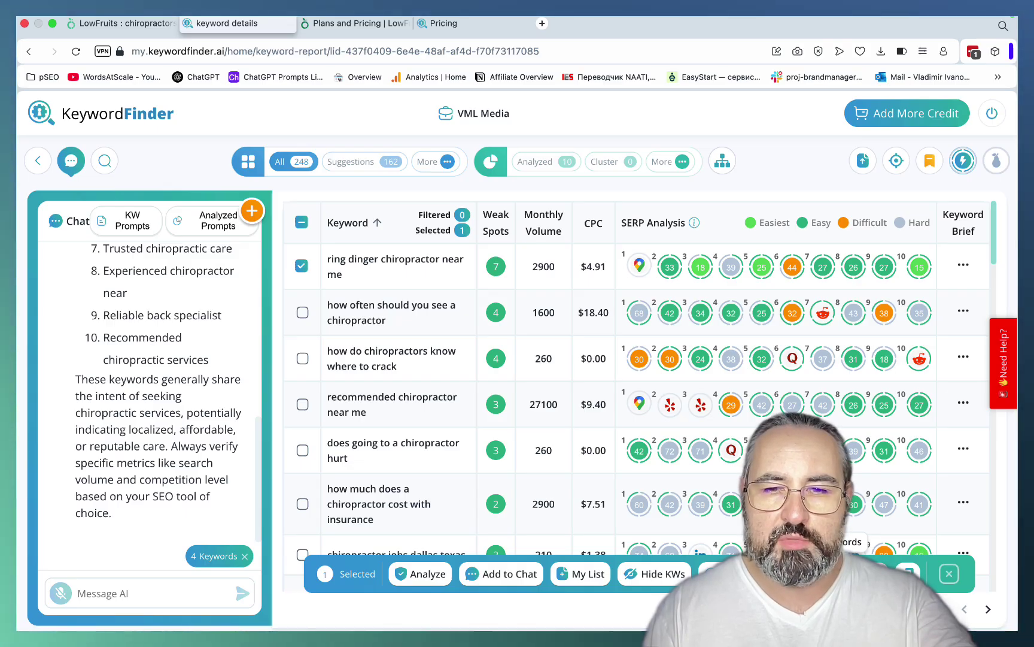
{"action": "mouse_move", "coordinate": [731, 450]}
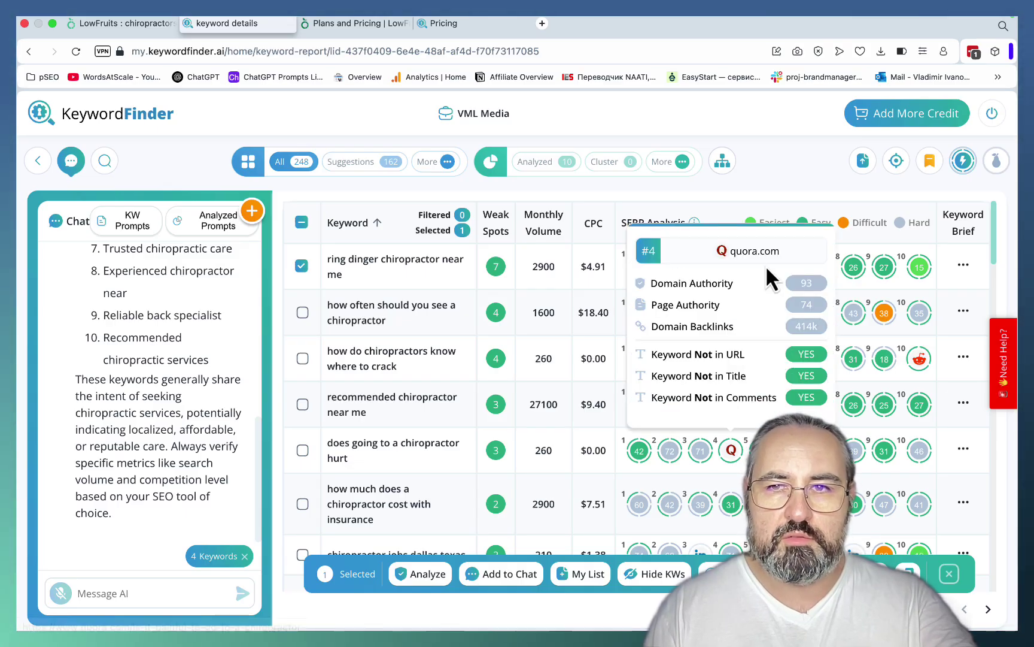
{"action": "left_click", "coordinate": [962, 159]}
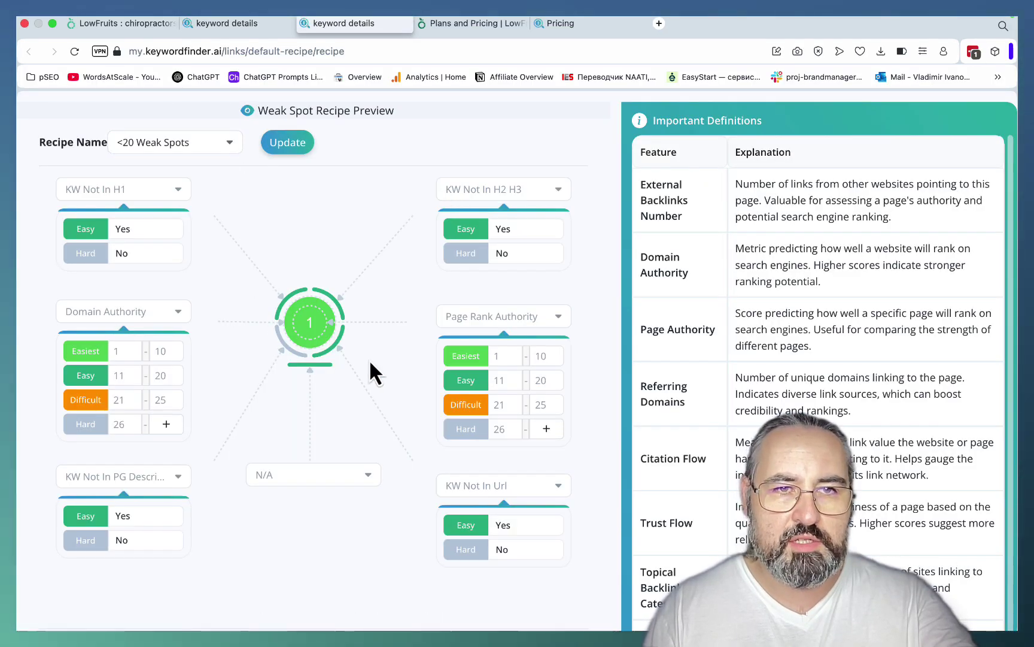
Check the Recipe Name list and leave the recipe on <20 Weak Spots.
{"action": "left_click", "coordinate": [236, 150]}
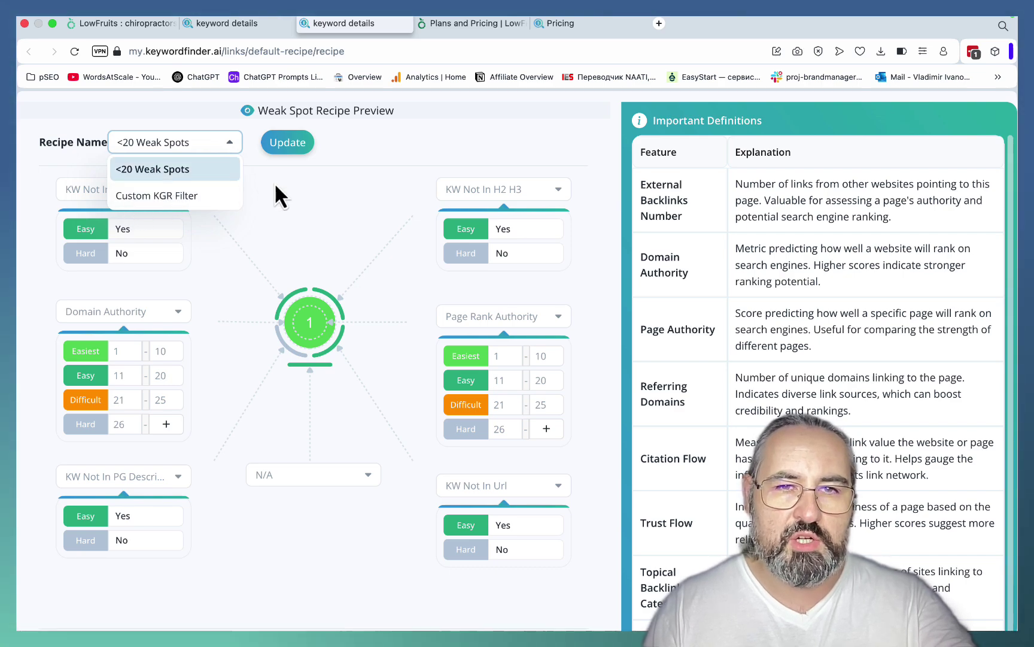
{"action": "left_click", "coordinate": [291, 187]}
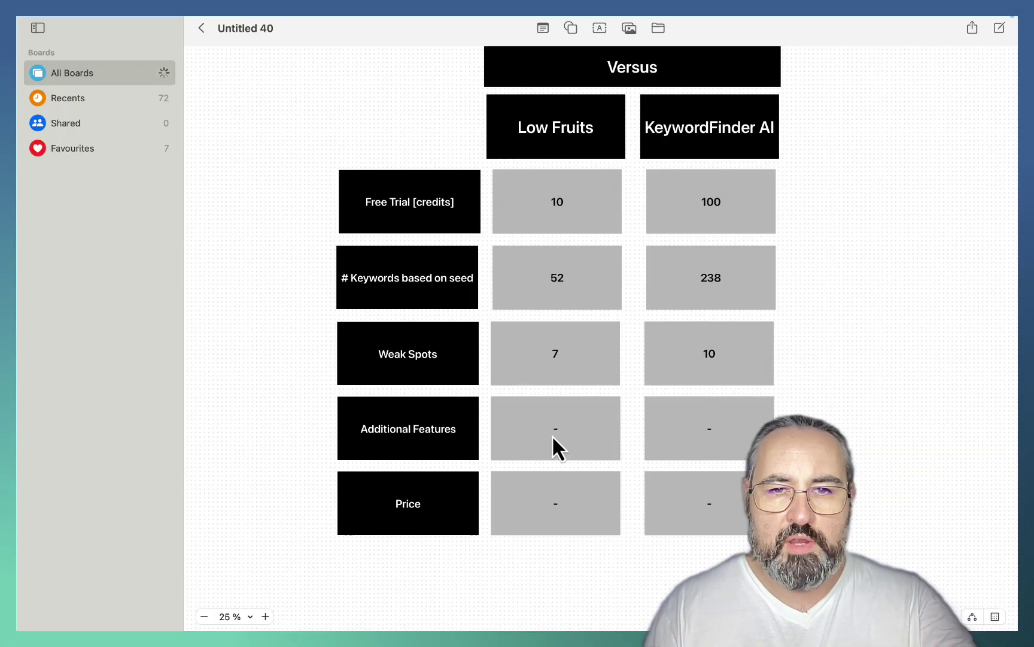
Enter Additional Features scores of 5 for Low Fruits and 7 for KeywordFinder AI.
{"action": "double_click", "coordinate": [554, 432]}
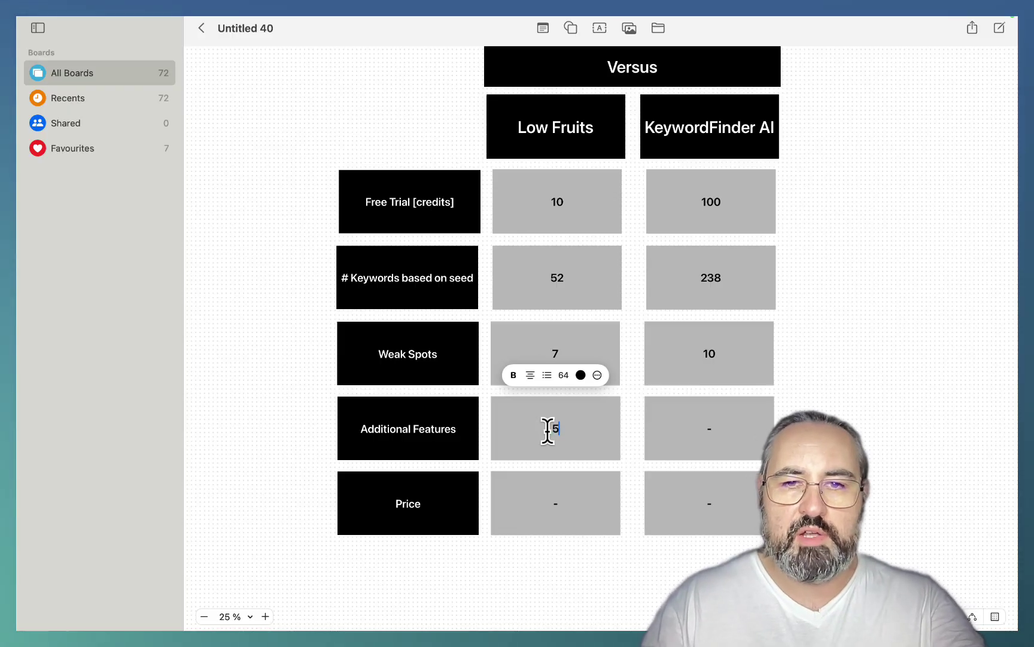
{"action": "type", "text": "5"}
{"action": "double_click", "coordinate": [693, 431]}
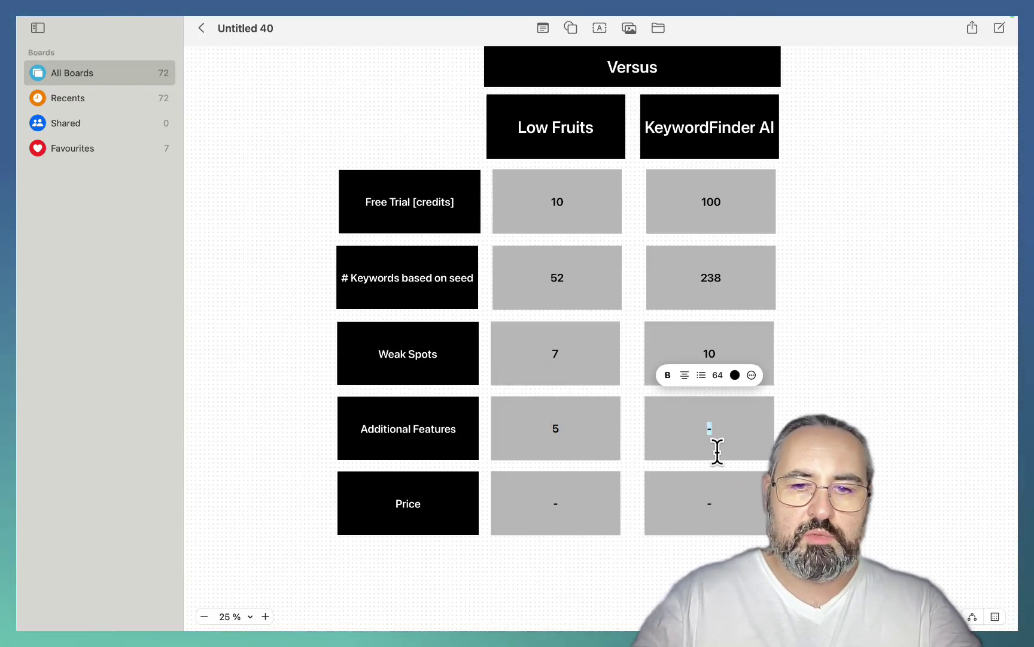
{"action": "type", "text": "7"}
{"action": "key", "text": "Escape"}
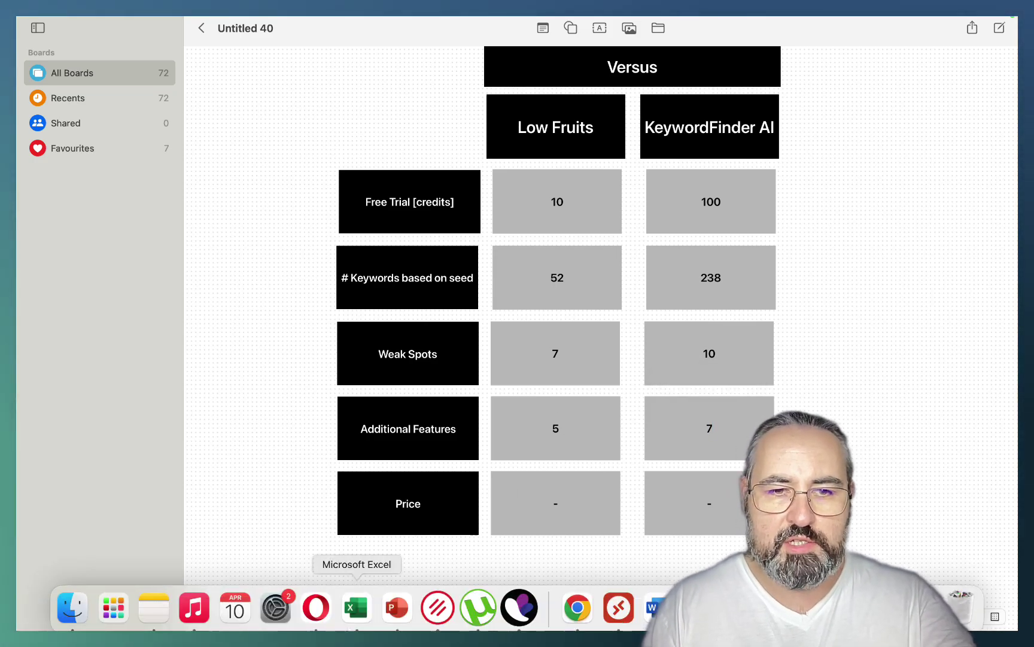
Bring up the LowFruits pricing page in Opera and scroll through it.
{"action": "left_click", "coordinate": [316, 607]}
{"action": "scroll", "coordinate": [471, 185], "scroll_direction": "down", "scroll_amount": 2}
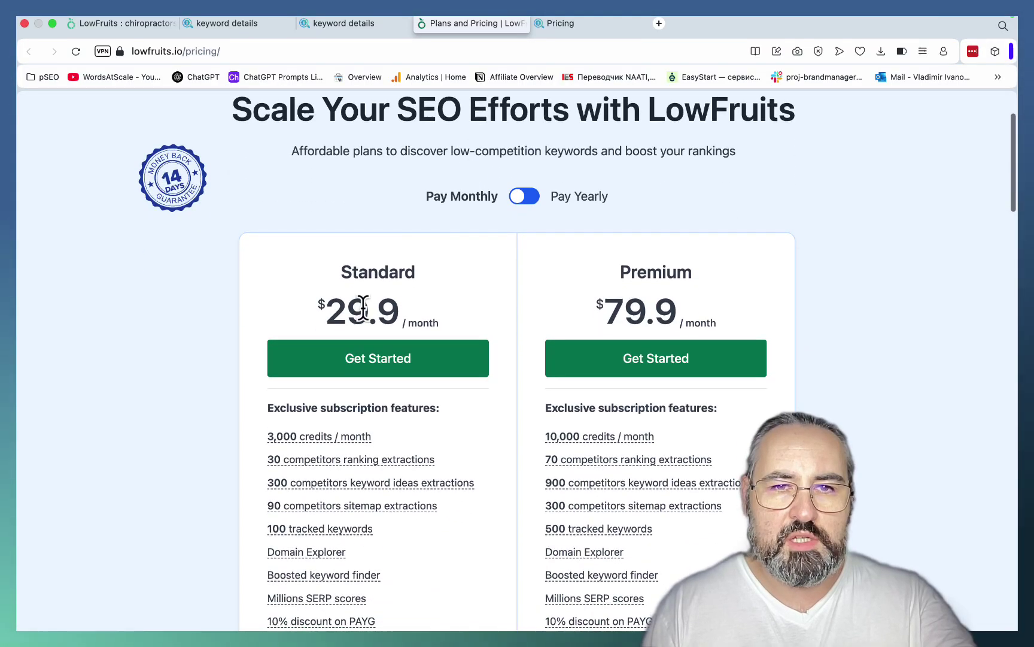
{"action": "scroll", "coordinate": [413, 318], "scroll_direction": "down", "scroll_amount": 2}
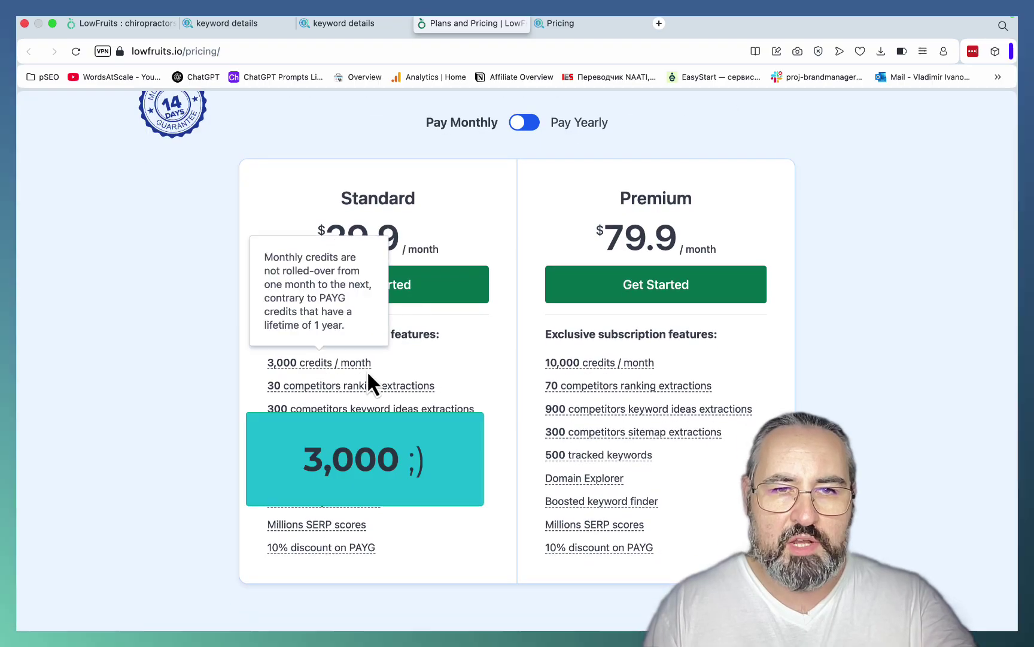
Switch to KeywordFinder's pricing page and scroll to the $99/mo Early Access plan.
{"action": "key", "text": "ctrl+Tab"}
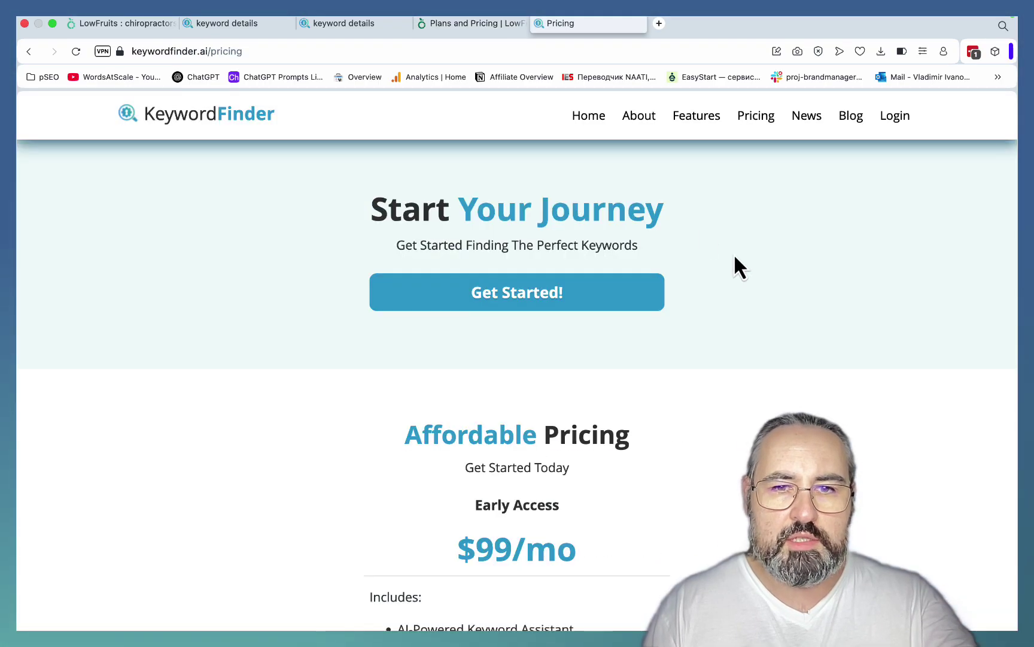
{"action": "scroll", "coordinate": [734, 253], "scroll_direction": "down", "scroll_amount": 4}
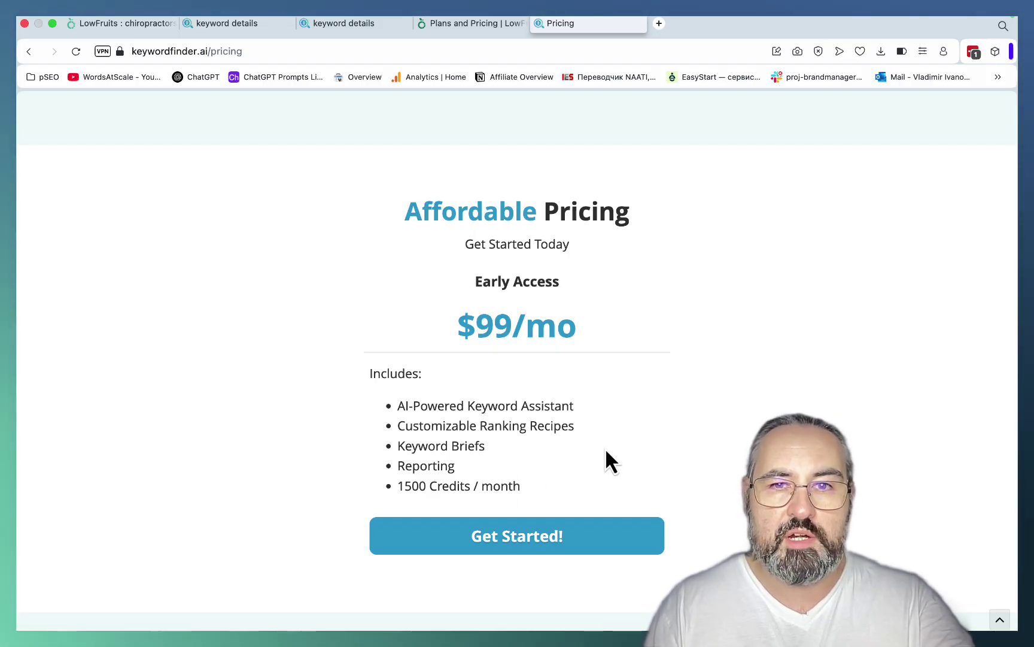
Fill the Versus board's Price row with 8 for Low Fruits and 5 for KeywordFinder AI.
{"action": "key", "text": "super+Tab"}
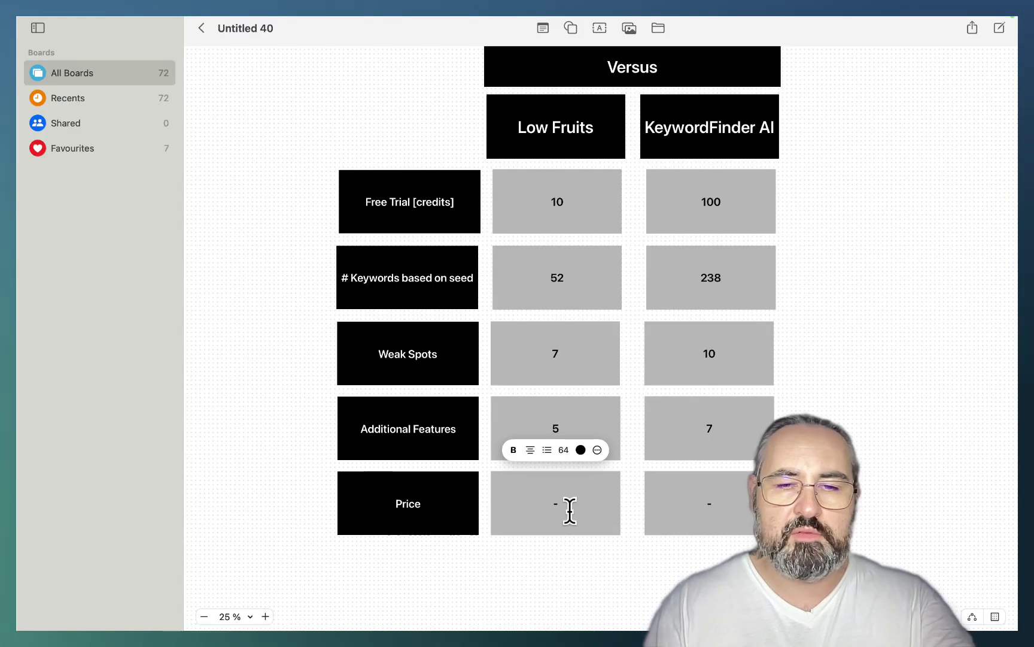
{"action": "key", "text": "BackSpace"}
{"action": "type", "text": "8"}
{"action": "double_click", "coordinate": [715, 507]}
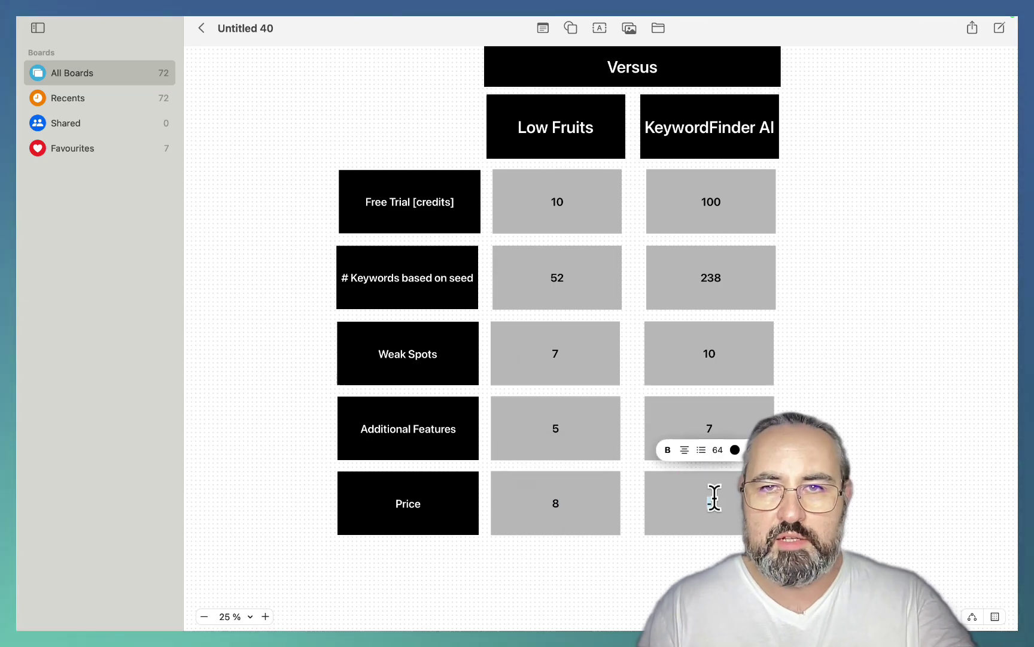
{"action": "type", "text": "5"}
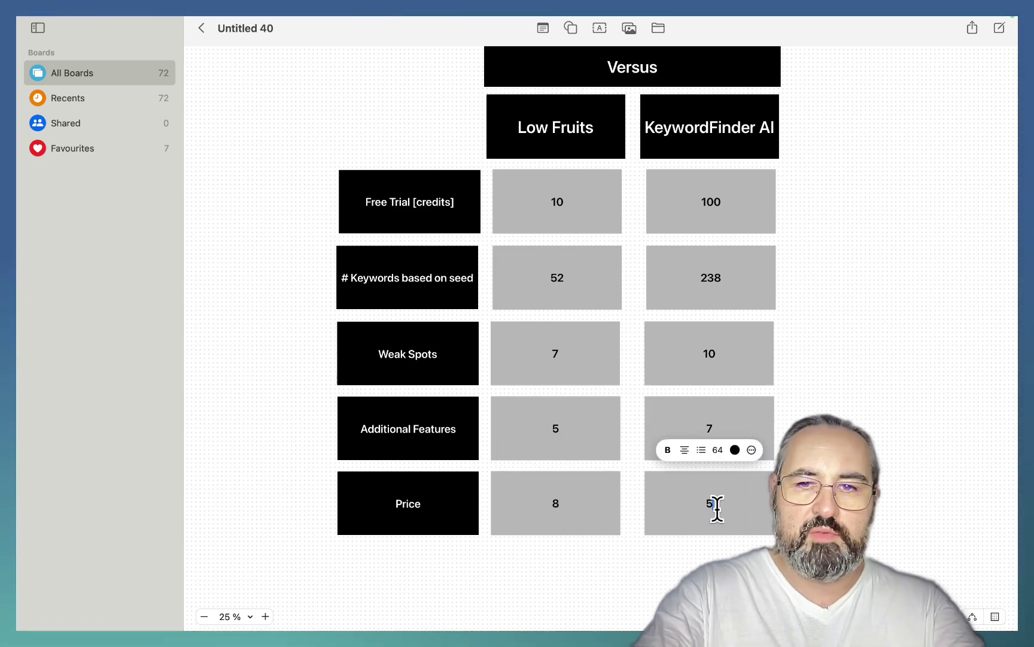
{"action": "key", "text": "Escape"}
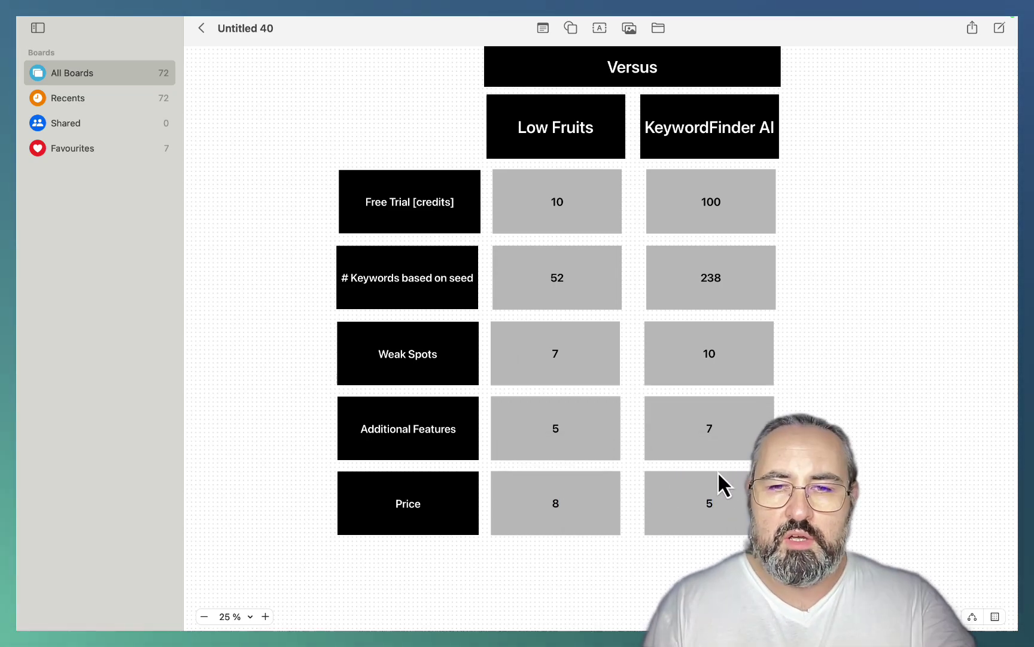